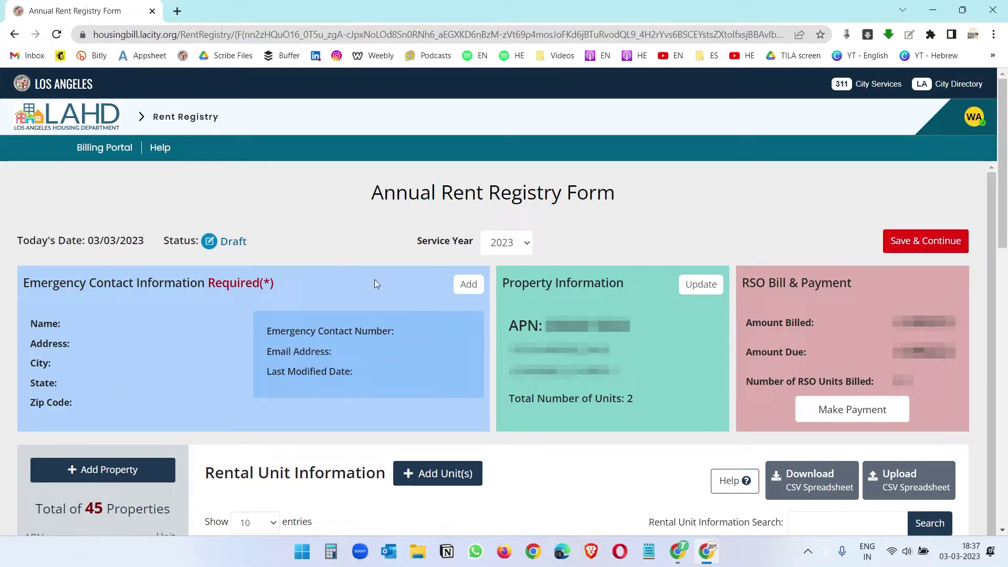
Open an empty Emergency Contact form and call up the AutoFill Forms prompt offering LA City
{"action": "left_click", "coordinate": [468, 284]}
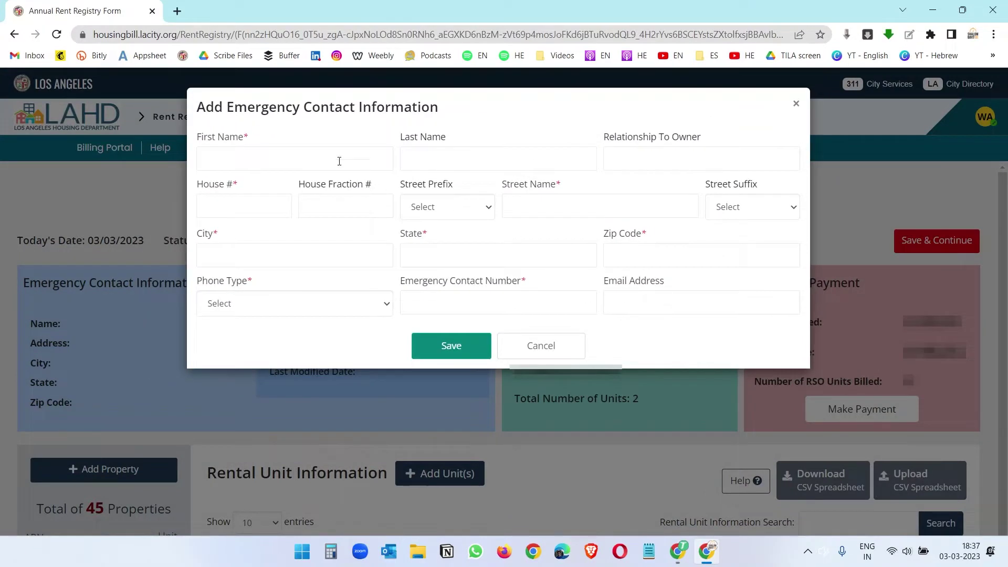
{"action": "left_click", "coordinate": [552, 346]}
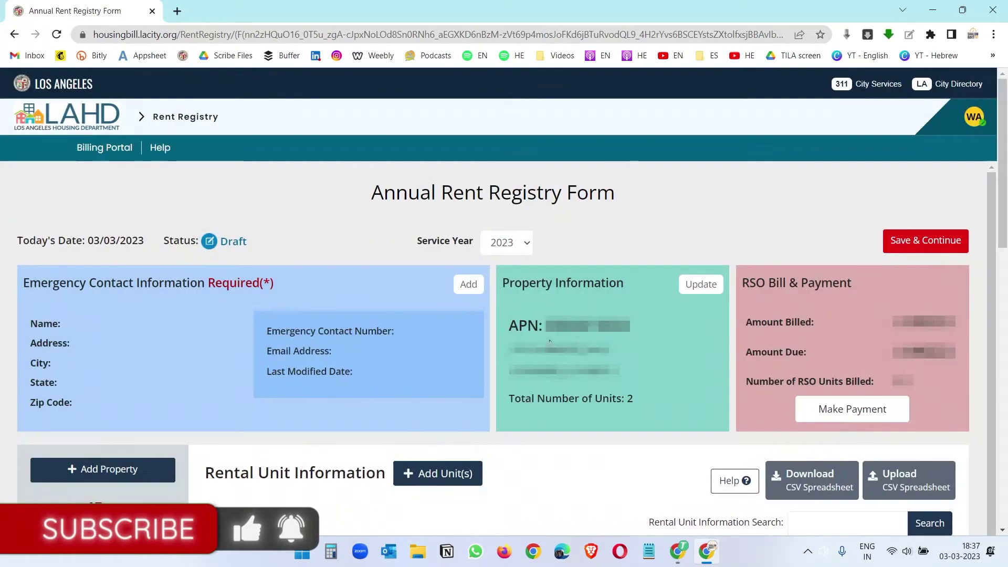
{"action": "left_click", "coordinate": [469, 286]}
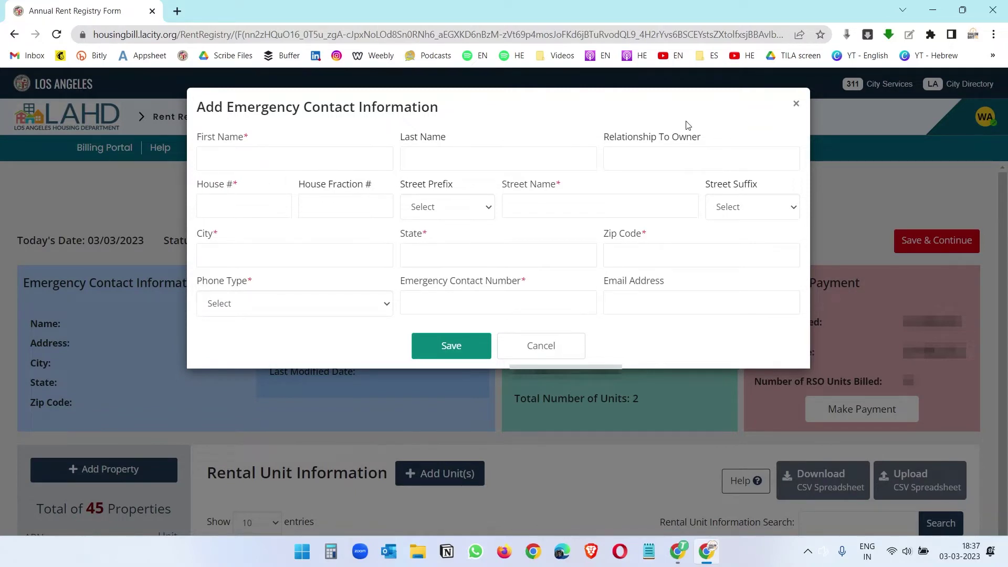
{"action": "left_click", "coordinate": [909, 34]}
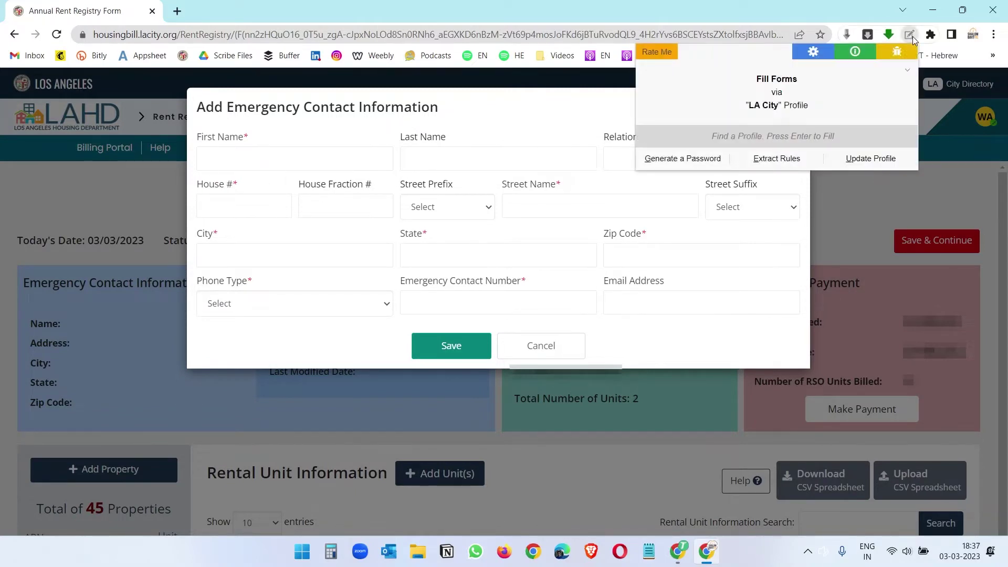
Fill the contact form from the LA City profile, then cancel and reopen an empty form
{"action": "left_click", "coordinate": [767, 107]}
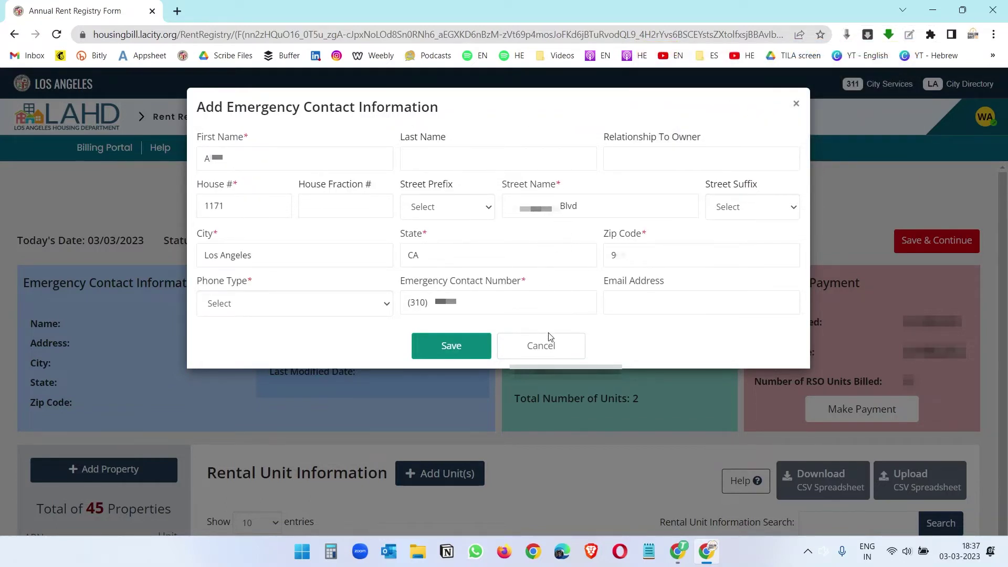
{"action": "left_click", "coordinate": [549, 349]}
{"action": "left_click", "coordinate": [469, 285]}
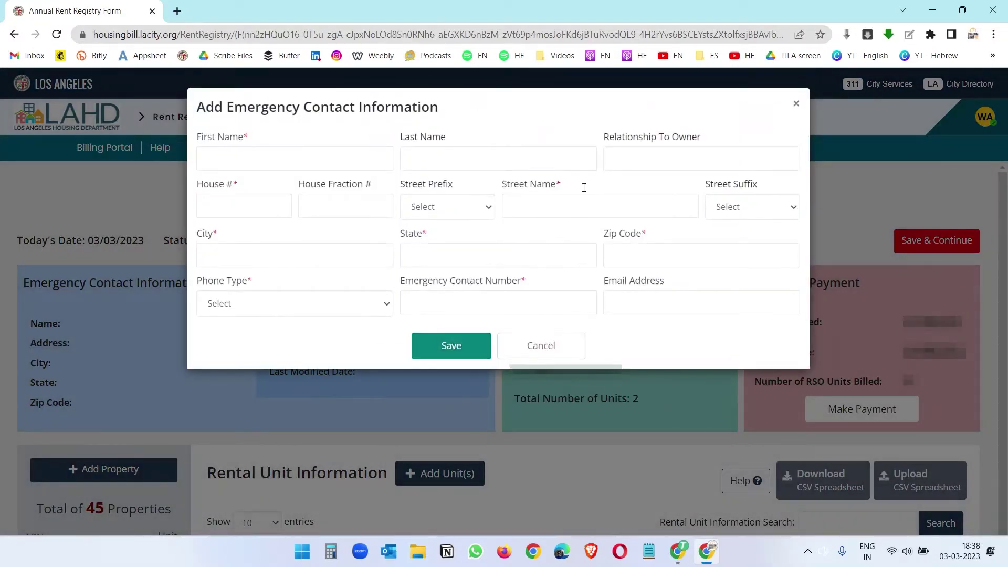
Review the fill profile list, keep LA City, and close the contact form unsaved
{"action": "left_click", "coordinate": [909, 34]}
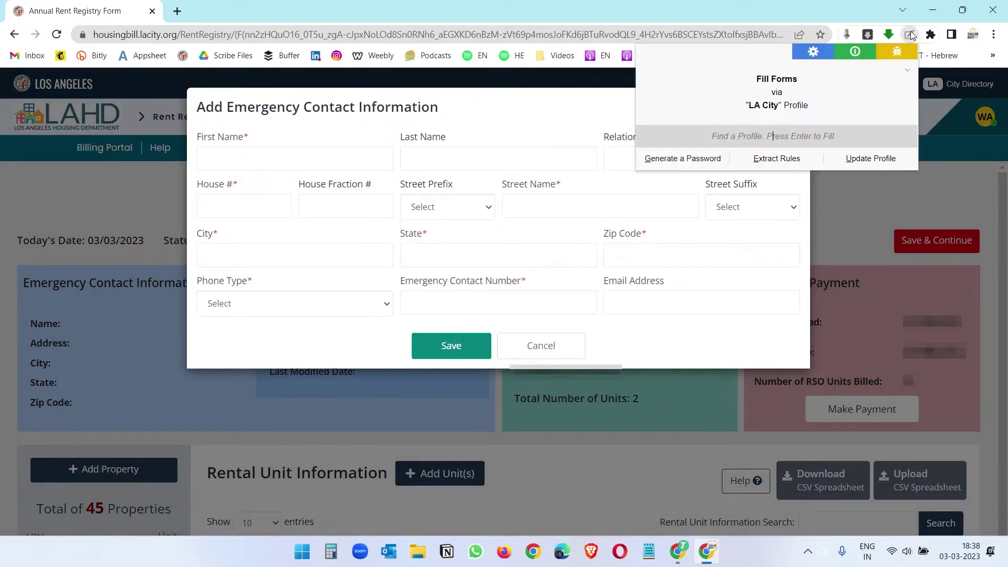
{"action": "left_click", "coordinate": [907, 71]}
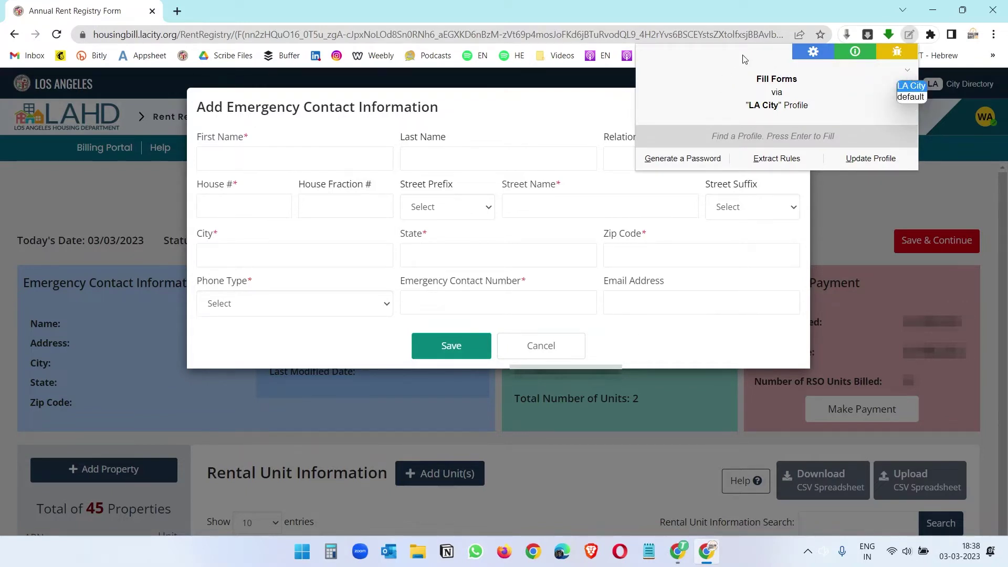
{"action": "left_click", "coordinate": [762, 109]}
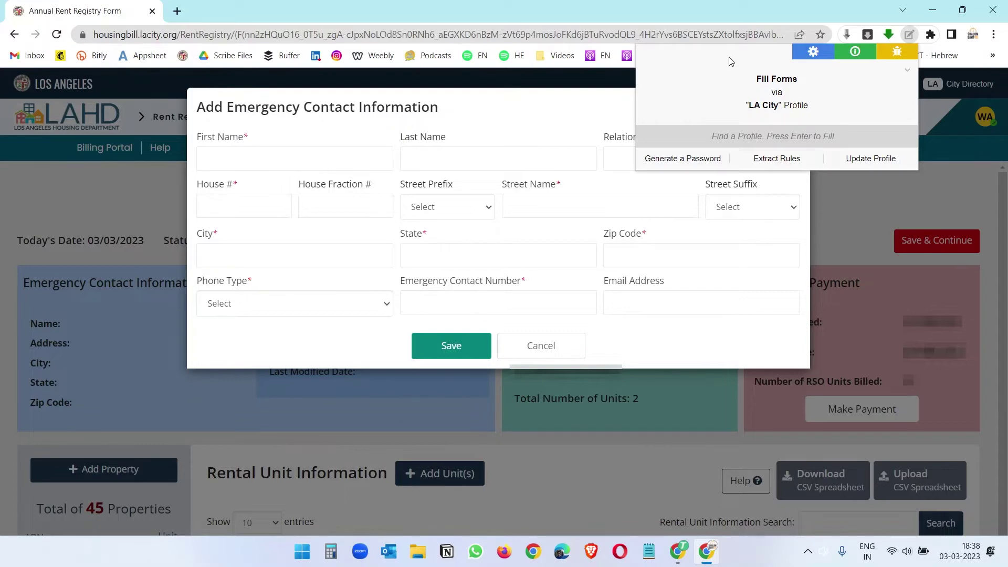
{"action": "left_click", "coordinate": [575, 345]}
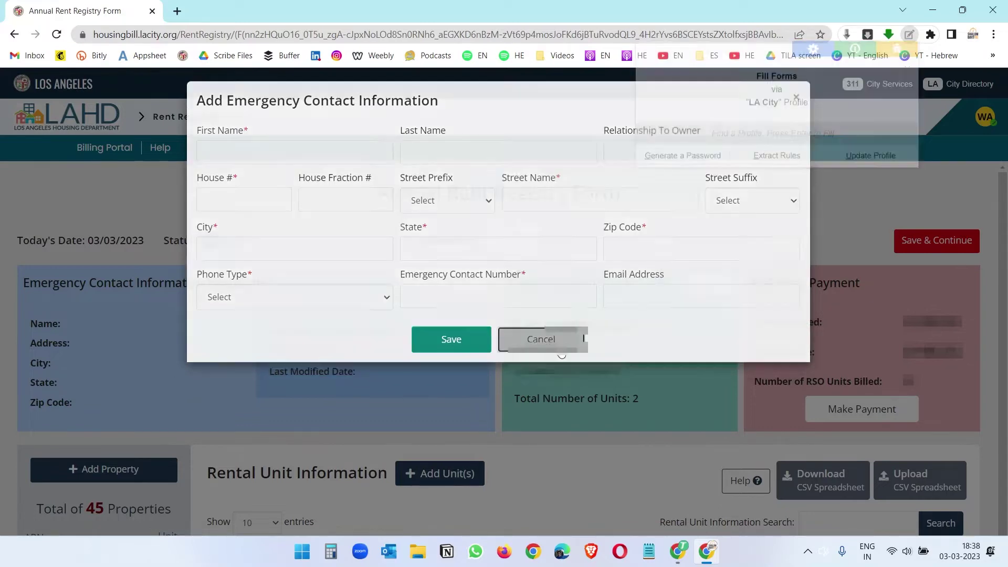
In the Contact Form Demo window, search Google for 'autofill forms extension' in a new tab
{"action": "left_click", "coordinate": [678, 555]}
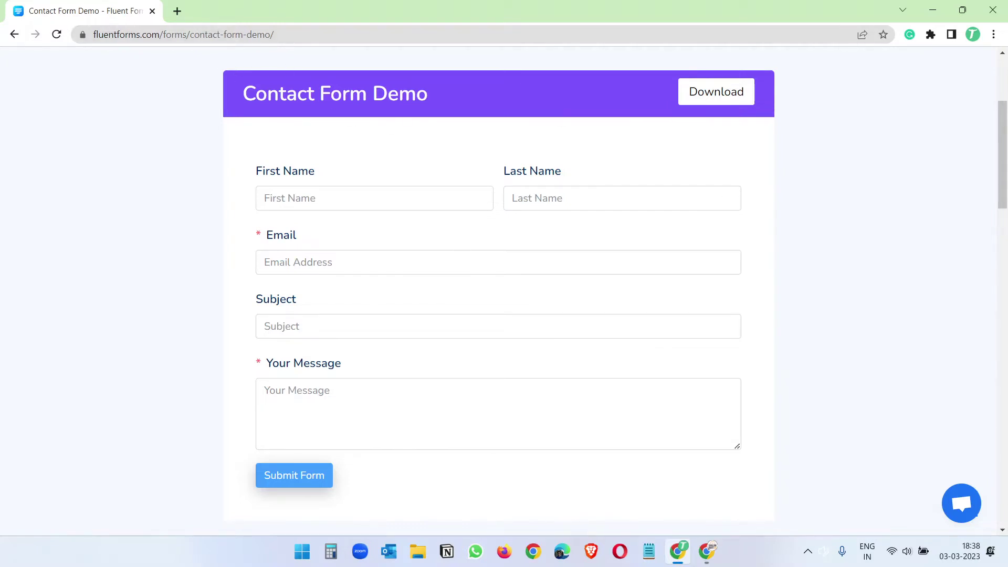
{"action": "left_click", "coordinate": [177, 12]}
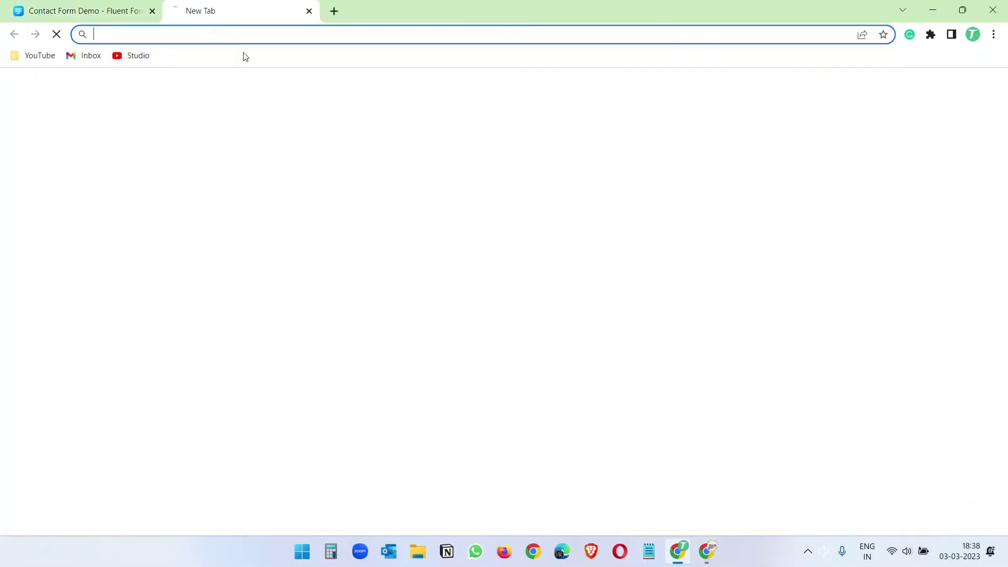
{"action": "type", "text": "a"}
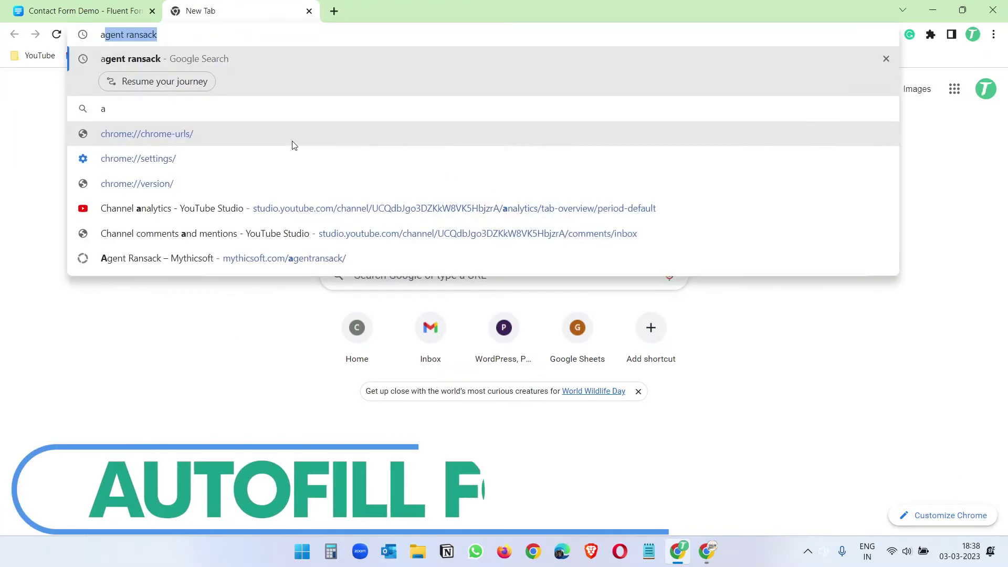
{"action": "type", "text": "utofill form"}
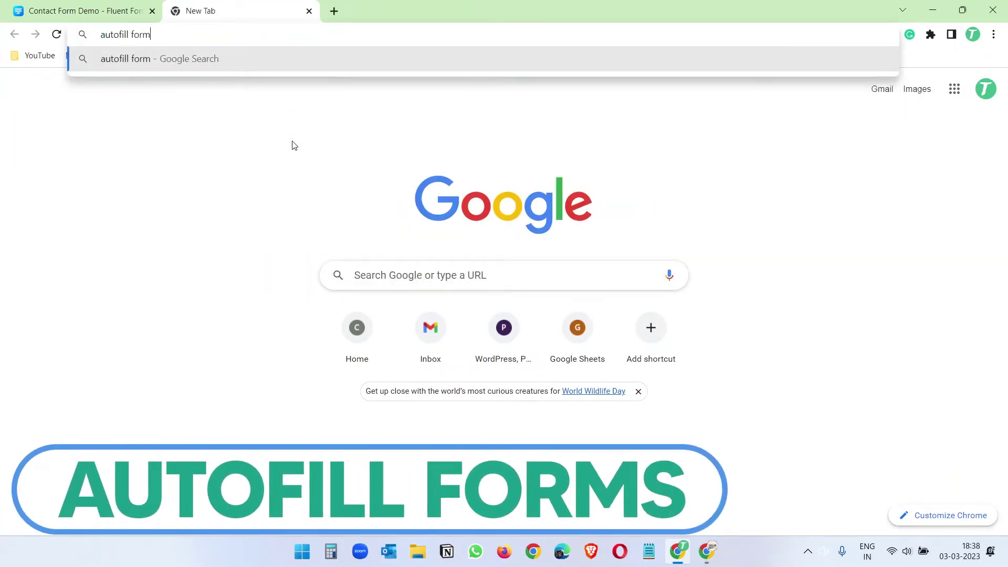
{"action": "type", "text": "s extension"}
{"action": "key", "text": "Return"}
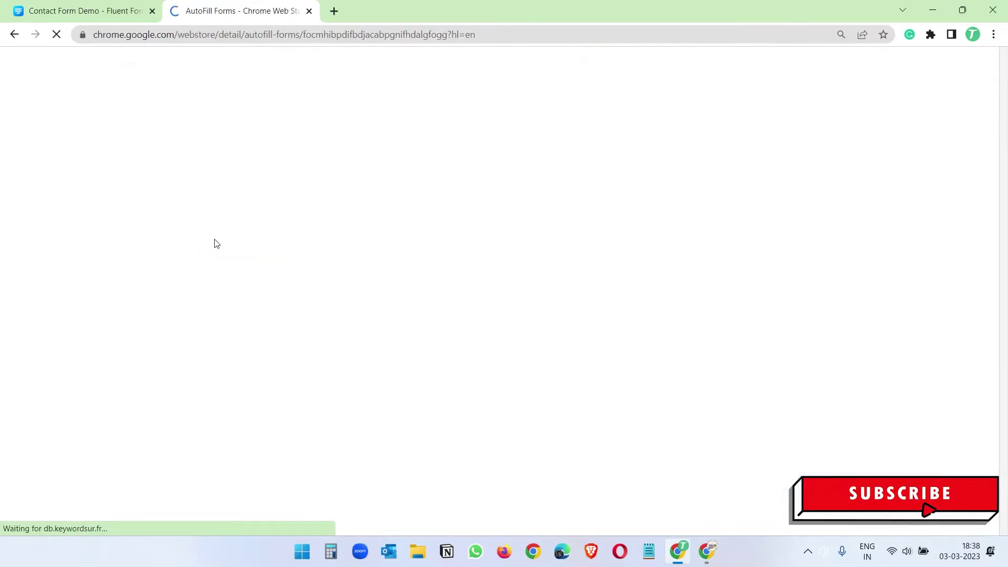
Install AutoFill Forms, then close the post-install and Web Store tabs
{"action": "left_click", "coordinate": [787, 163]}
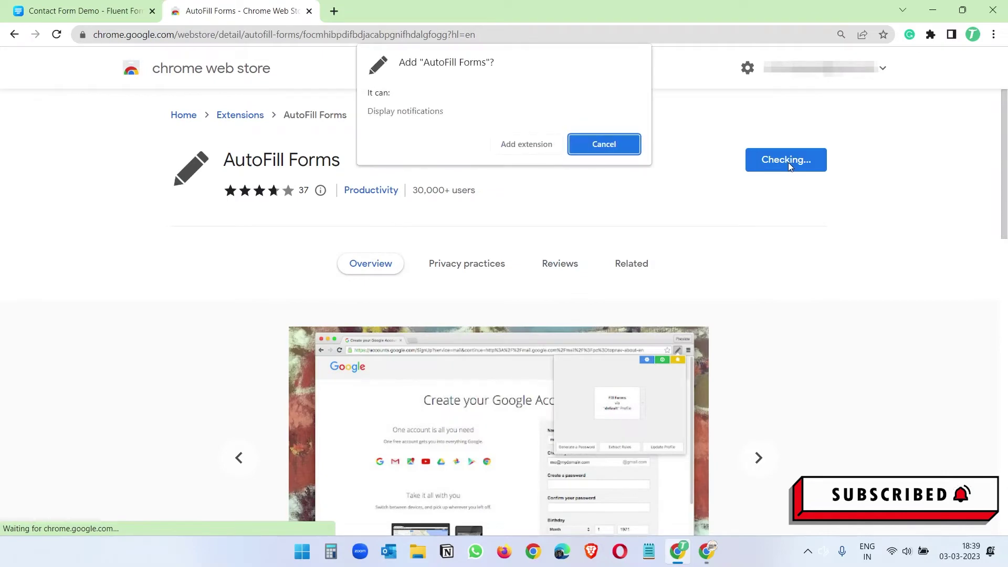
{"action": "left_click", "coordinate": [538, 147]}
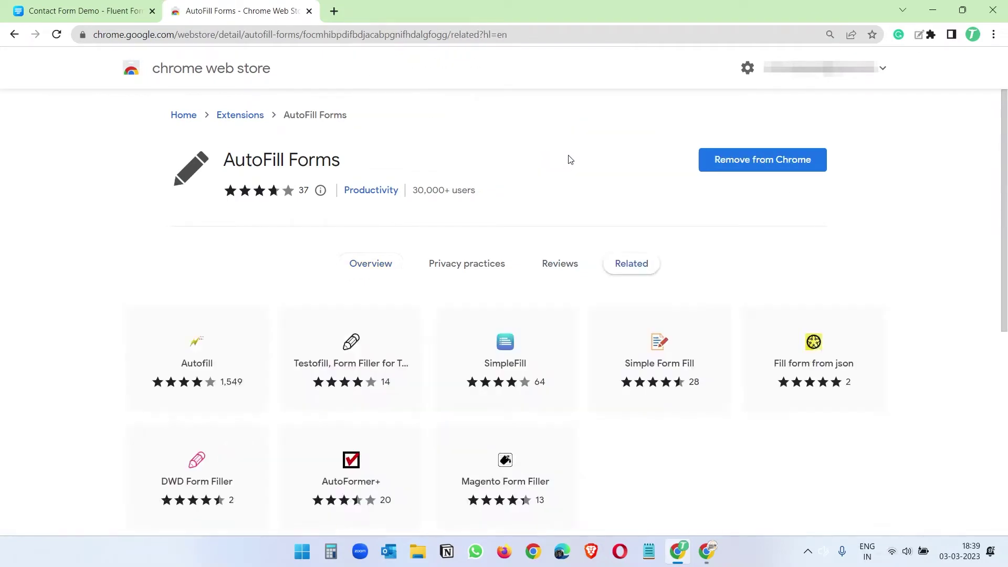
{"action": "middle_click", "coordinate": [432, 15]}
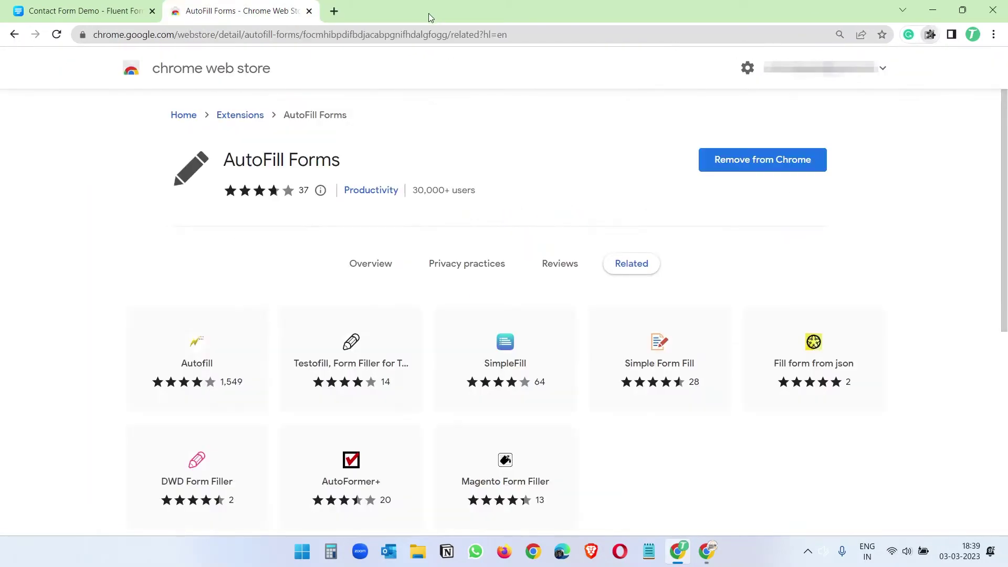
{"action": "left_click", "coordinate": [310, 11]}
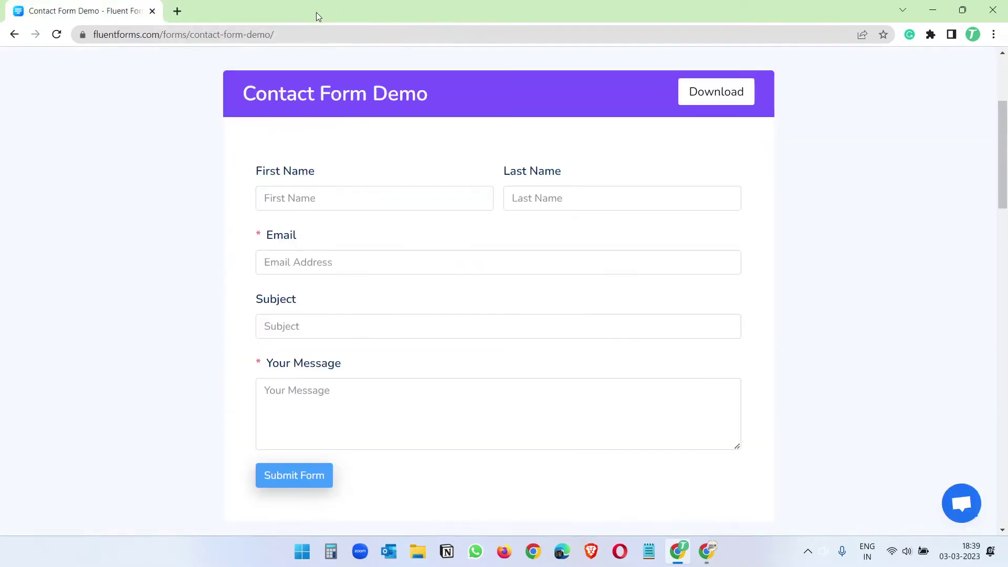
Pin AutoFill Forms to the toolbar and fill the Contact Form Demo with the default profile
{"action": "left_click", "coordinate": [930, 34]}
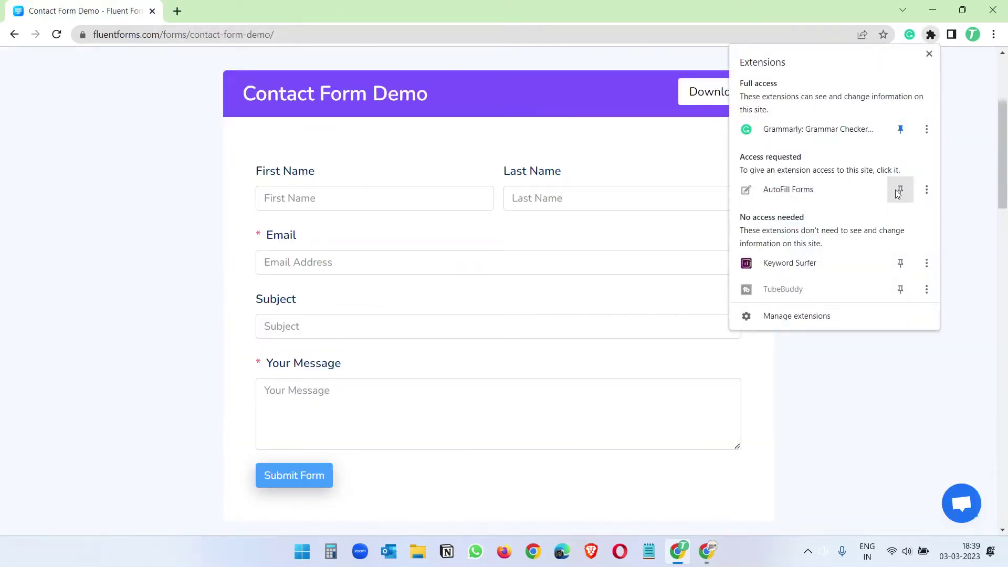
{"action": "left_click", "coordinate": [900, 187]}
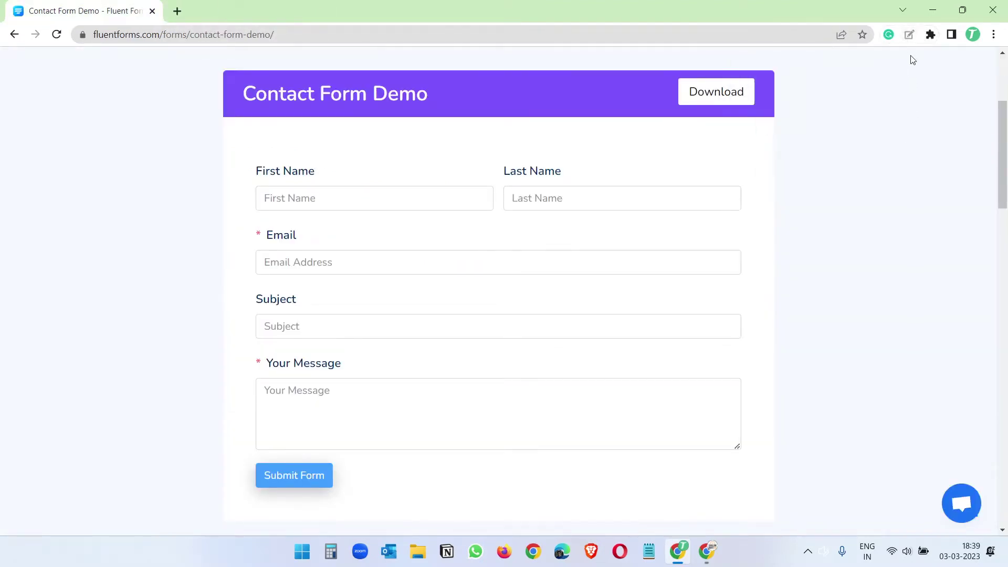
{"action": "left_click", "coordinate": [908, 35]}
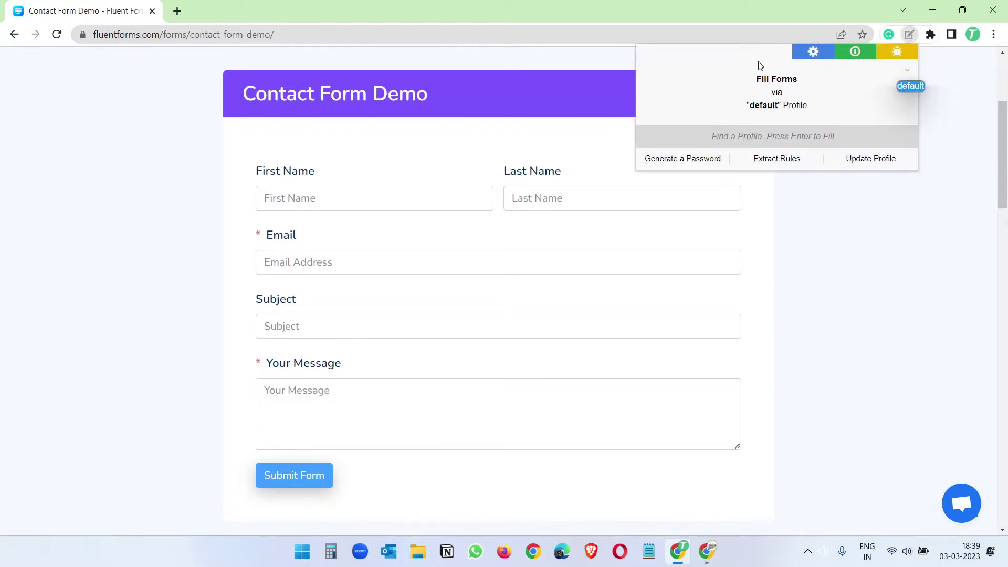
{"action": "left_click", "coordinate": [762, 106]}
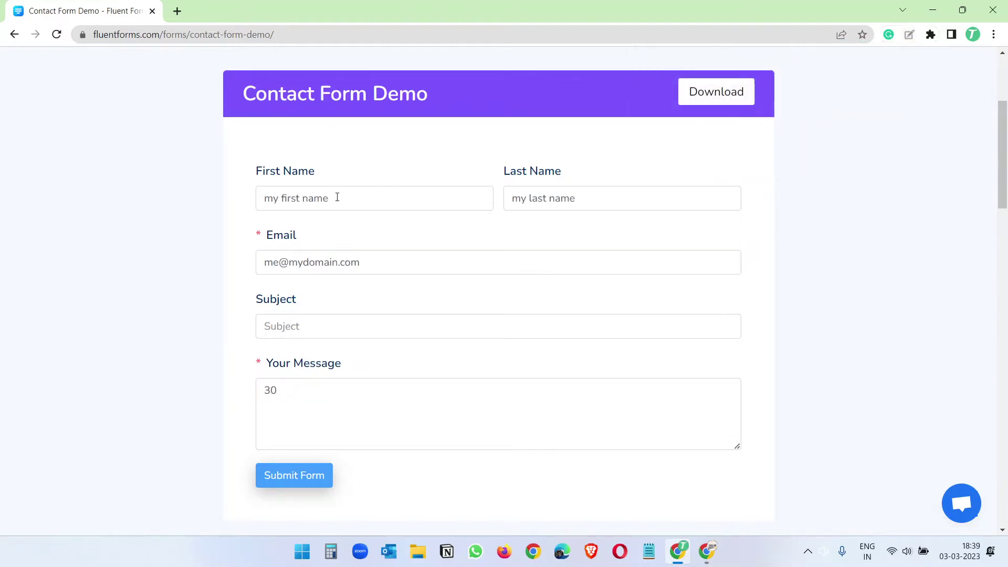
{"action": "left_click", "coordinate": [356, 199]}
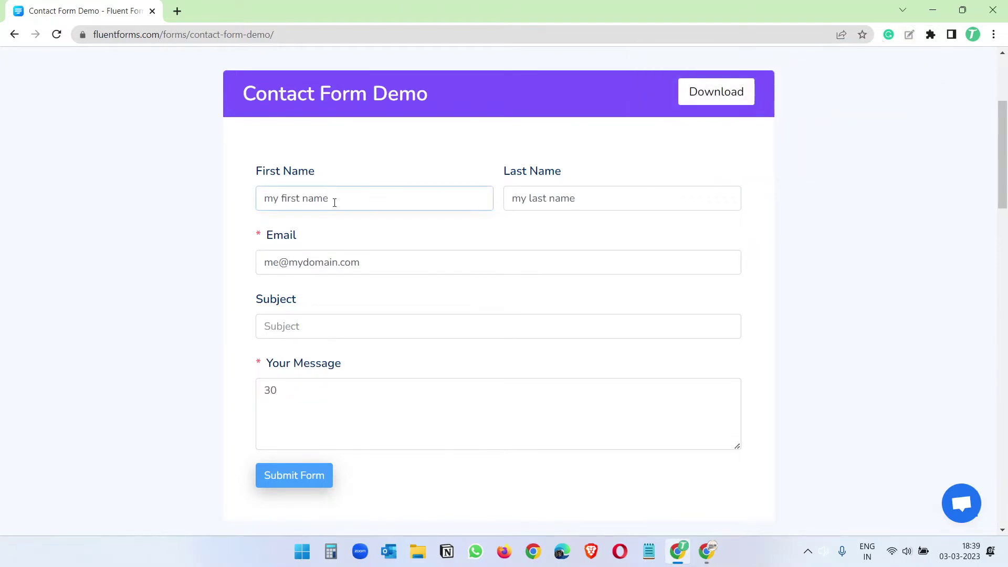
{"action": "left_click", "coordinate": [388, 262]}
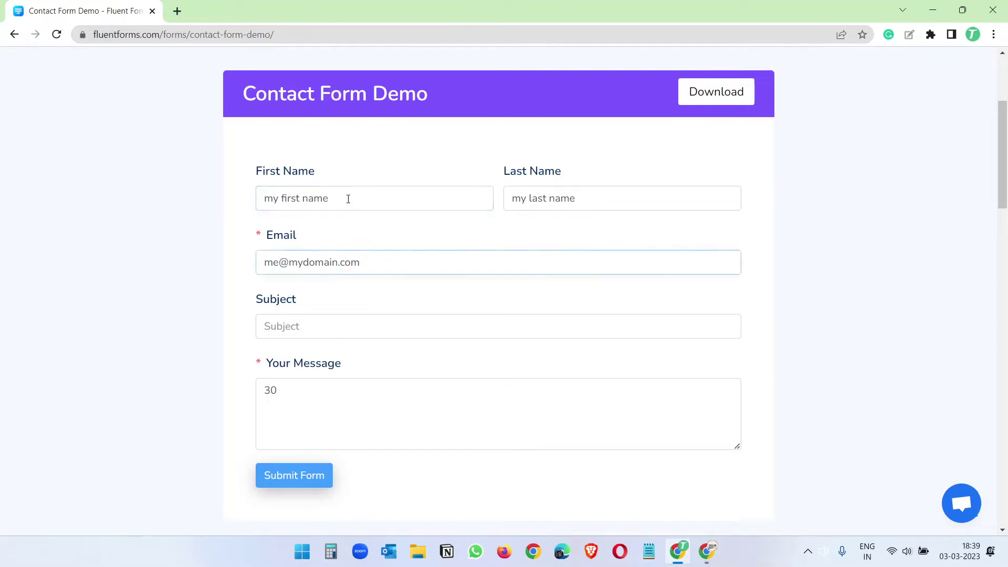
{"action": "left_click_drag", "start_coordinate": [347, 198], "coordinate": [256, 197]}
{"action": "key", "text": "Tab"}
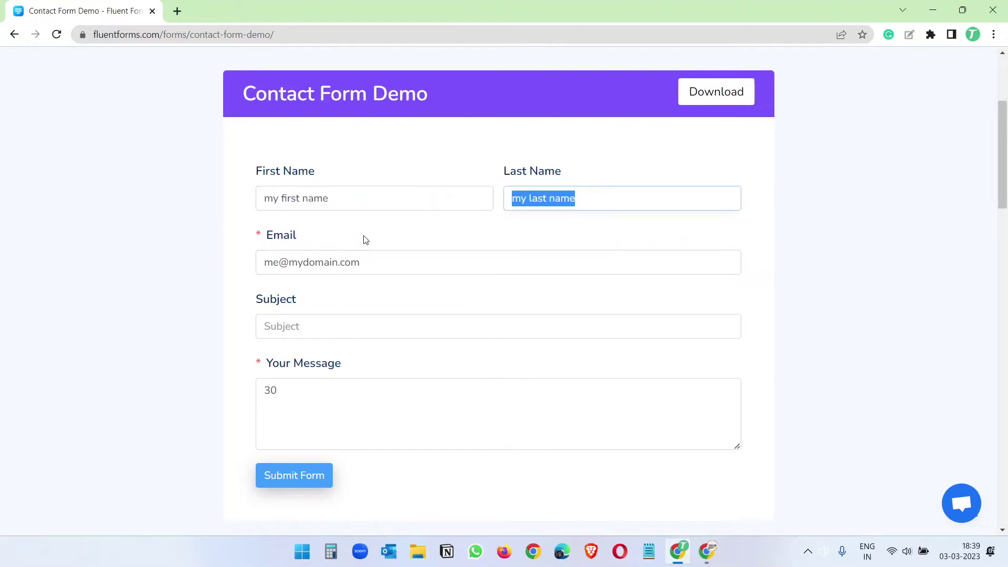
{"action": "left_click", "coordinate": [268, 330]}
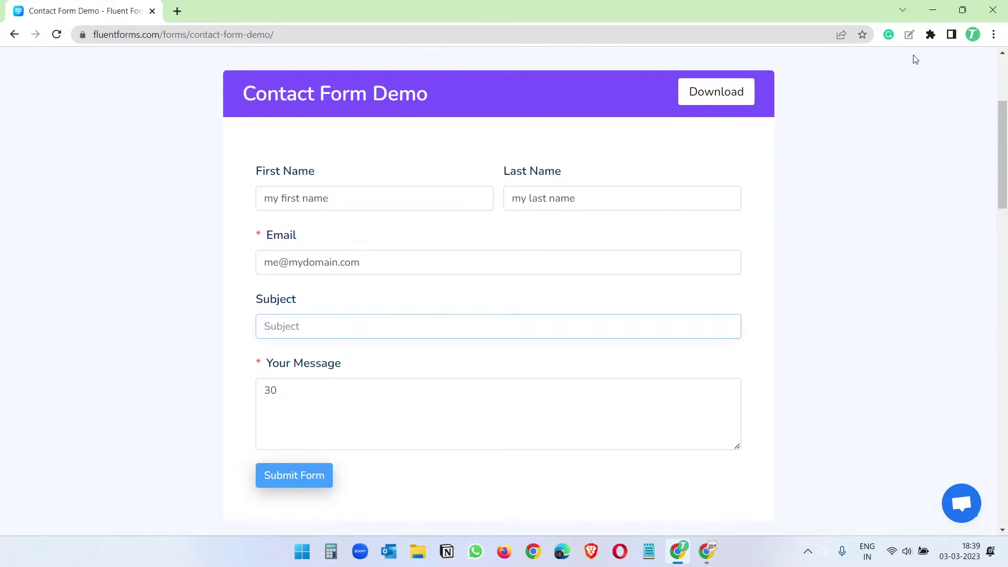
{"action": "left_click_drag", "start_coordinate": [308, 299], "coordinate": [252, 297]}
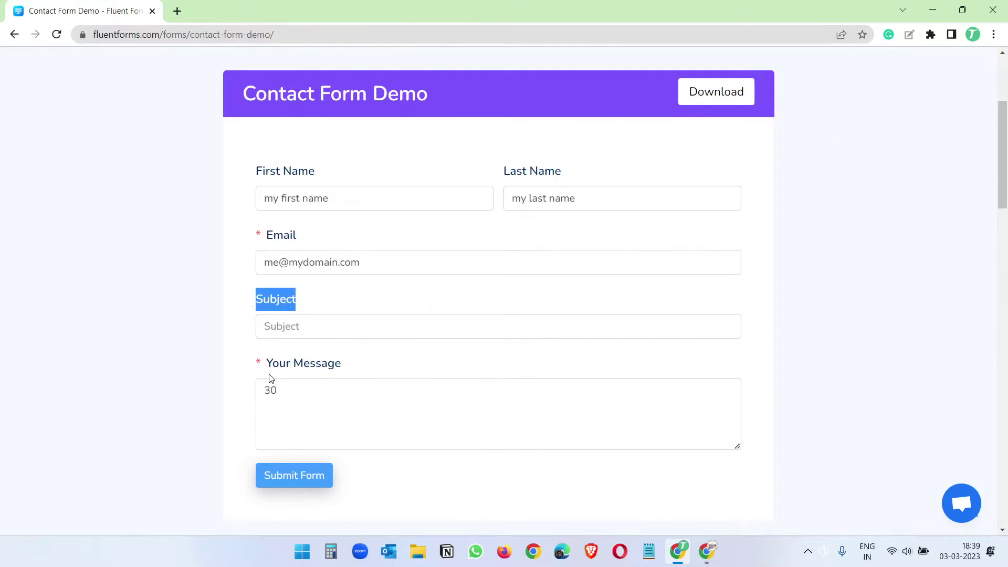
{"action": "left_click_drag", "start_coordinate": [294, 387], "coordinate": [260, 388]}
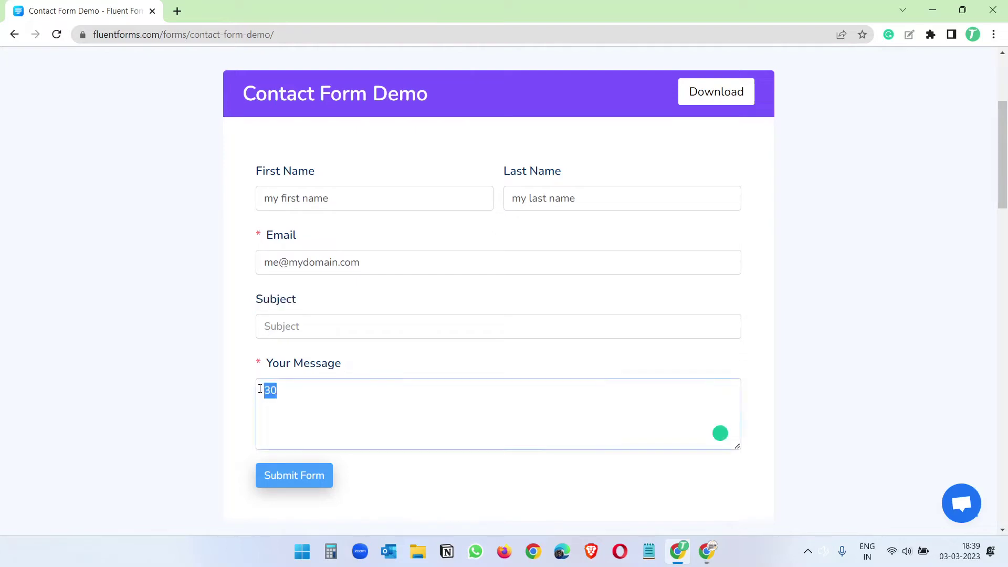
{"action": "left_click", "coordinate": [909, 35]}
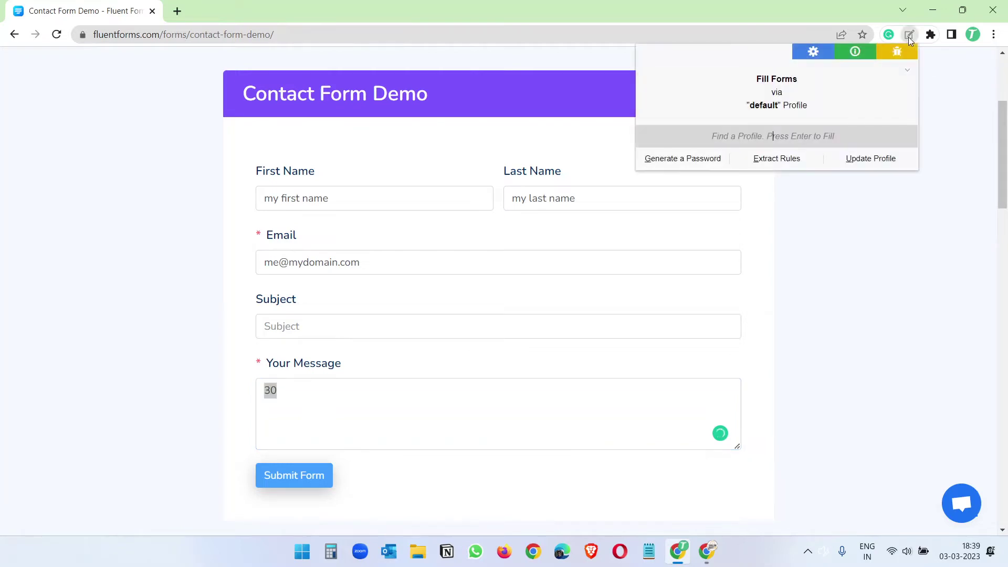
Open the AutoFill Forms options and change the default profile's first-name to John
{"action": "left_click", "coordinate": [814, 51]}
{"action": "left_click", "coordinate": [86, 10]}
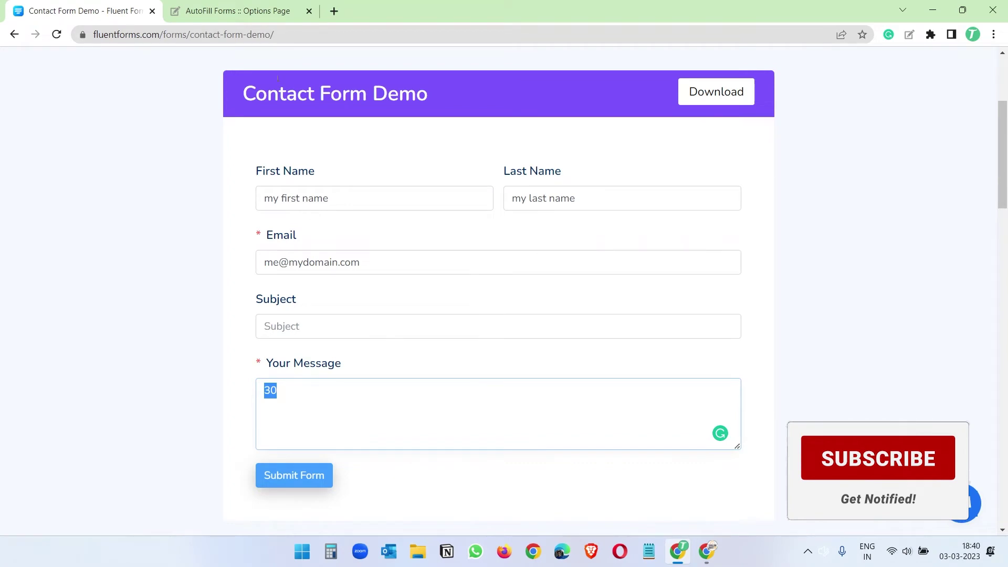
{"action": "left_click", "coordinate": [238, 10]}
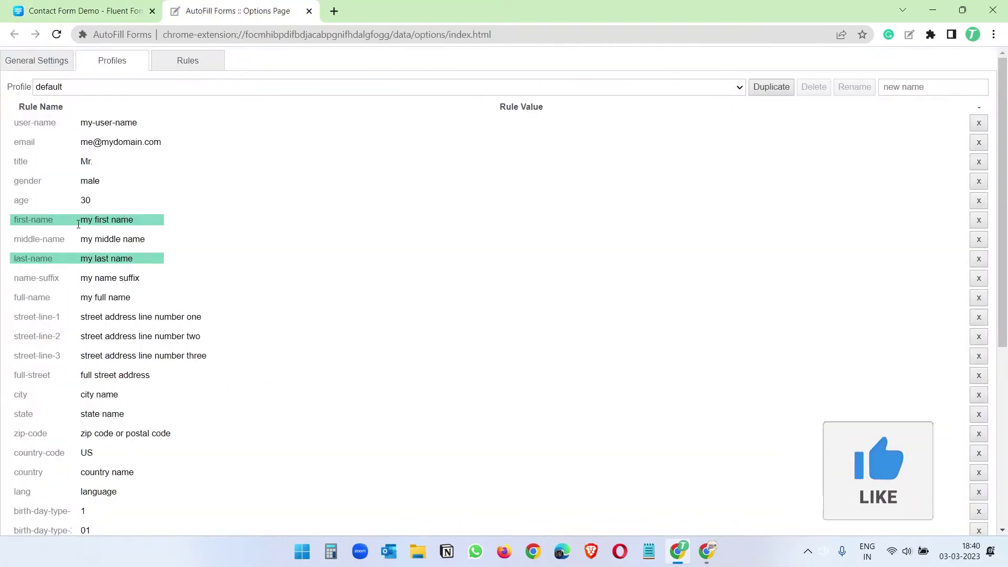
{"action": "left_click", "coordinate": [156, 215]}
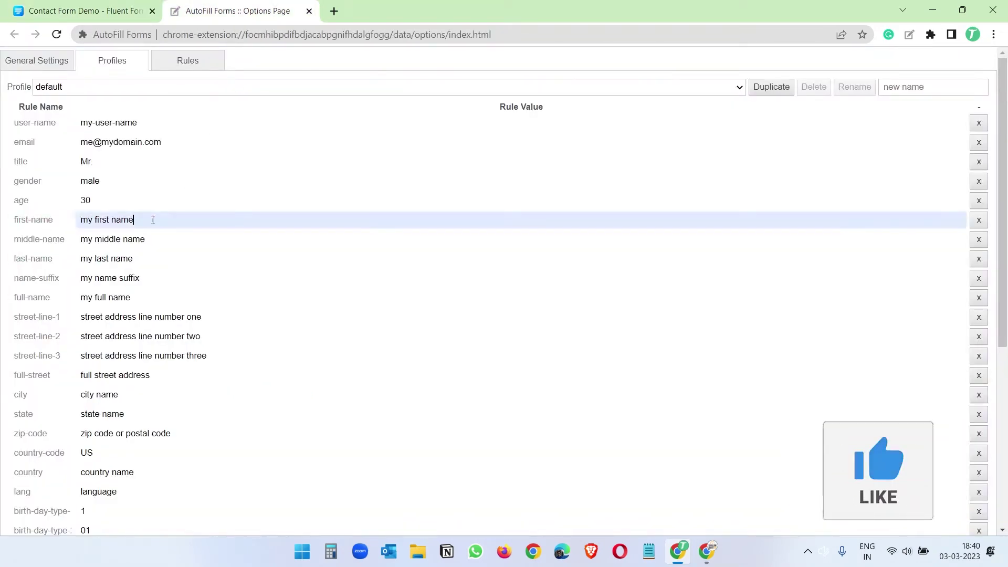
{"action": "left_click_drag", "start_coordinate": [152, 218], "coordinate": [78, 223]}
{"action": "type", "text": "John"}
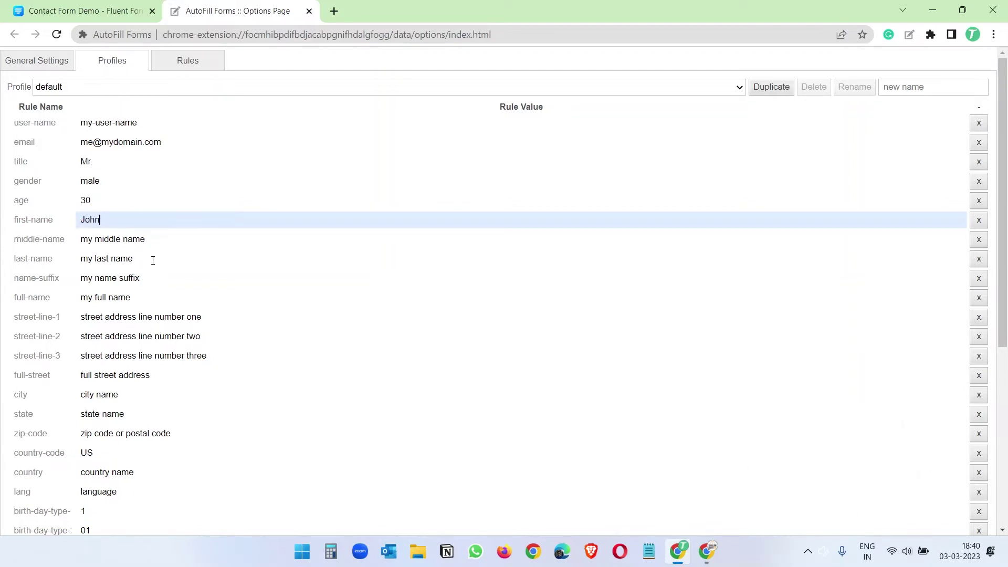
Set last-name to Doe and replace the sample email with the user's own address
{"action": "left_click", "coordinate": [153, 260]}
{"action": "left_click_drag", "start_coordinate": [153, 260], "coordinate": [74, 267]}
{"action": "type", "text": "Doe"}
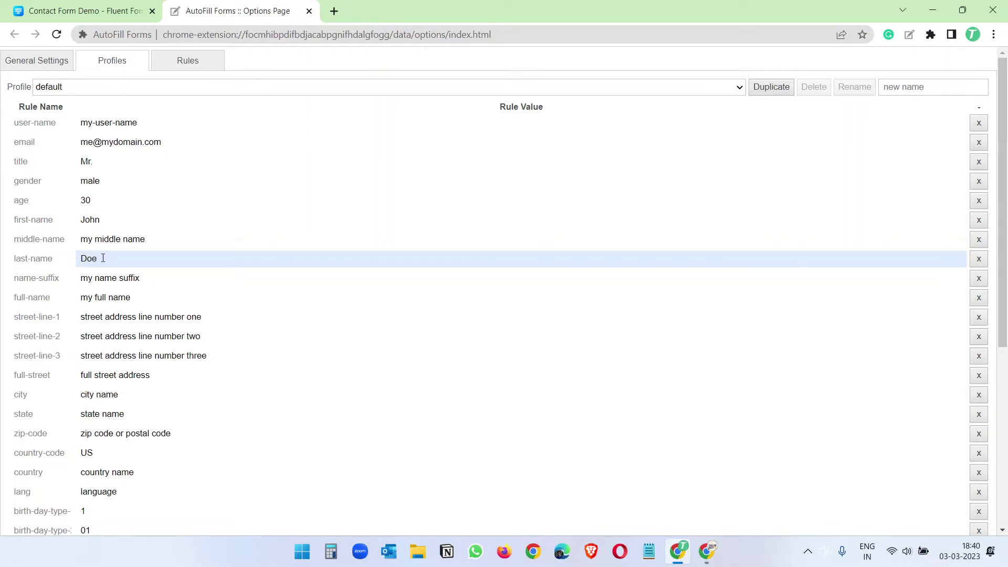
{"action": "left_click", "coordinate": [102, 8]}
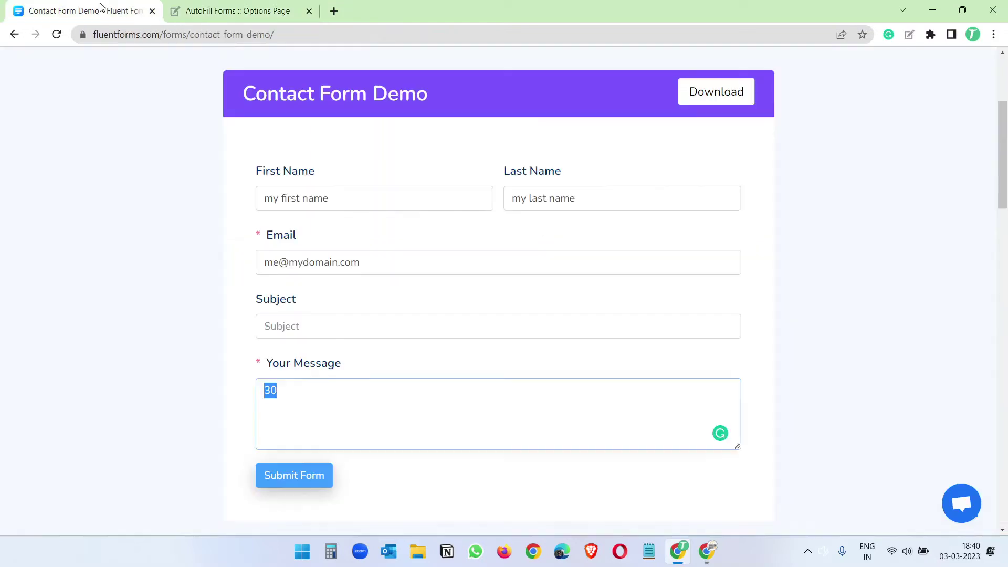
{"action": "left_click", "coordinate": [198, 4]}
{"action": "left_click_drag", "start_coordinate": [169, 147], "coordinate": [52, 153]}
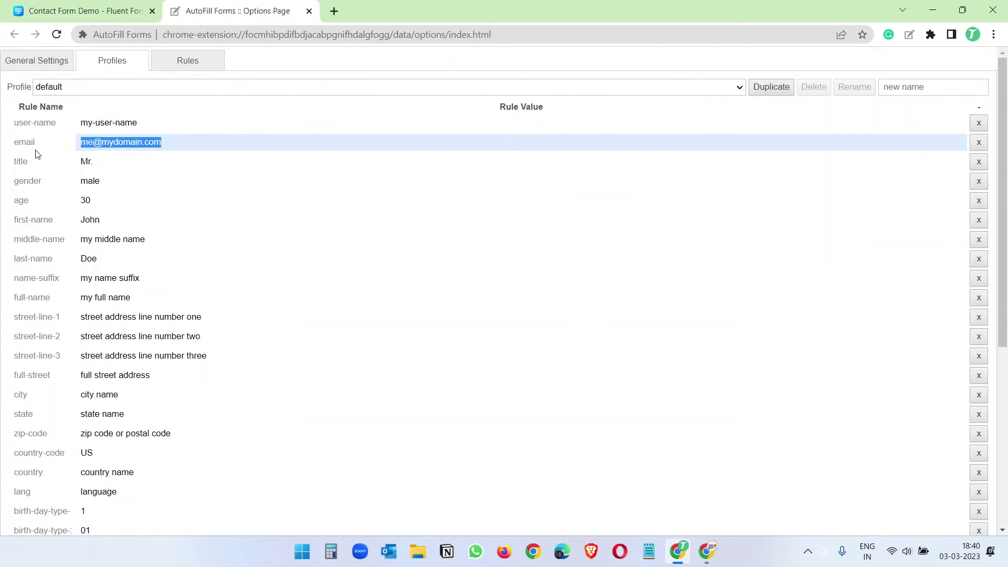
{"action": "type", "text": "Private Email"}
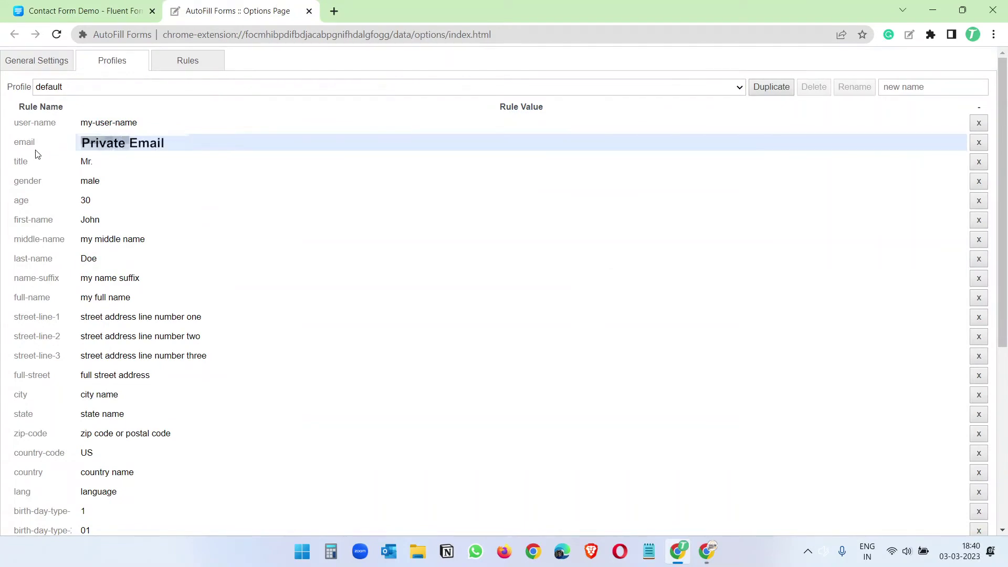
Select the profile's age value 30 and match it to the 30 in Your Message
{"action": "left_click", "coordinate": [126, 8]}
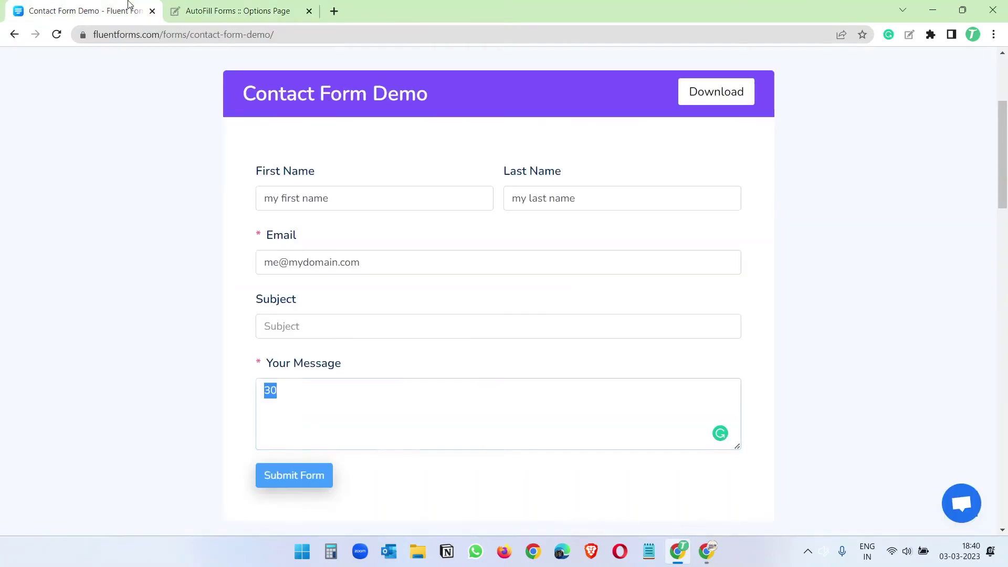
{"action": "left_click", "coordinate": [304, 391]}
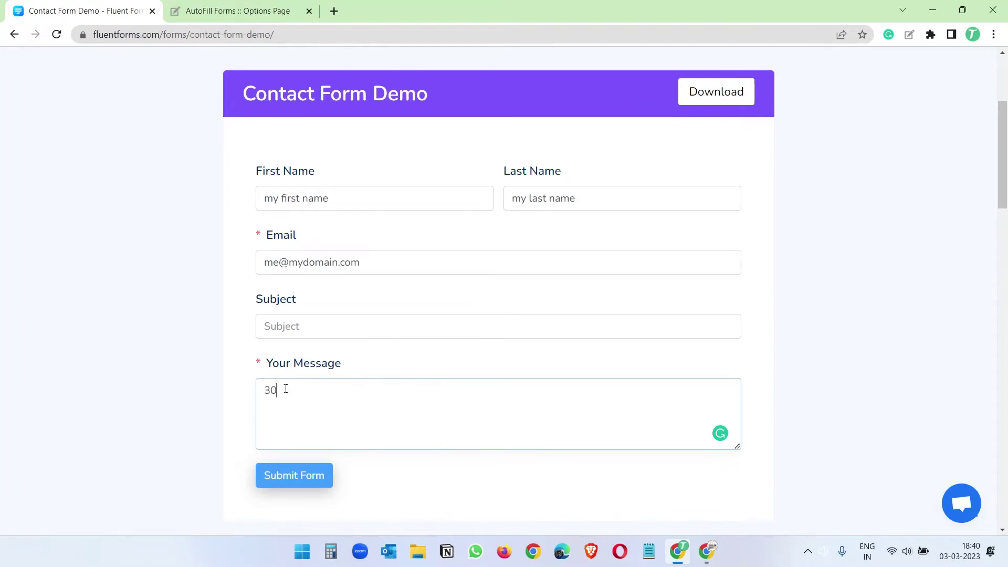
{"action": "left_click", "coordinate": [220, 10]}
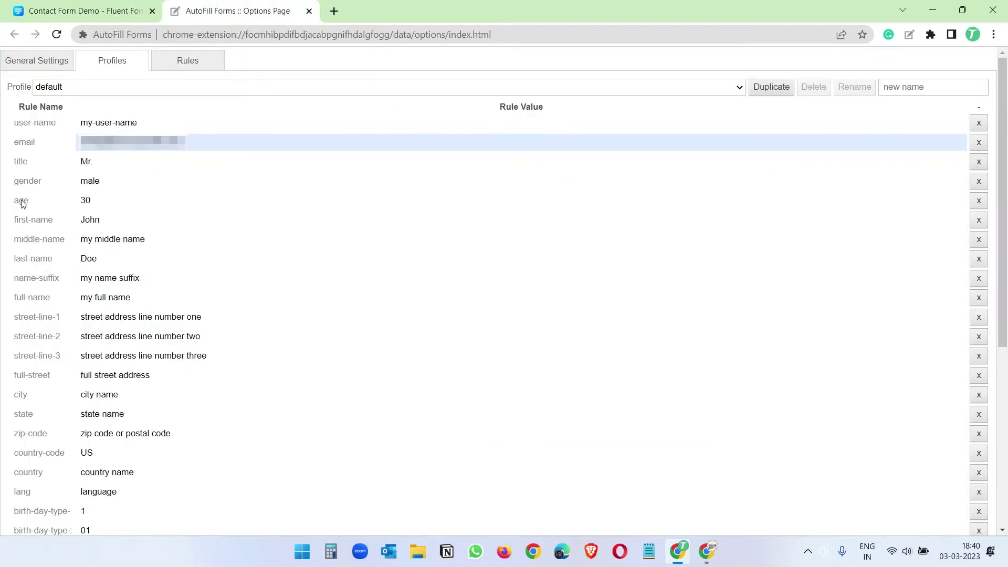
{"action": "left_click", "coordinate": [63, 208]}
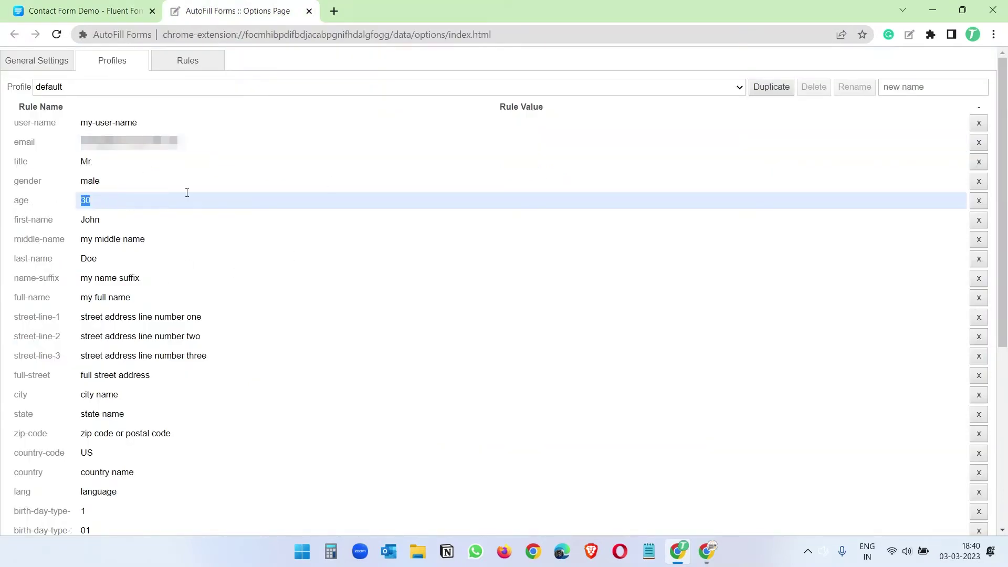
{"action": "left_click", "coordinate": [121, 10]}
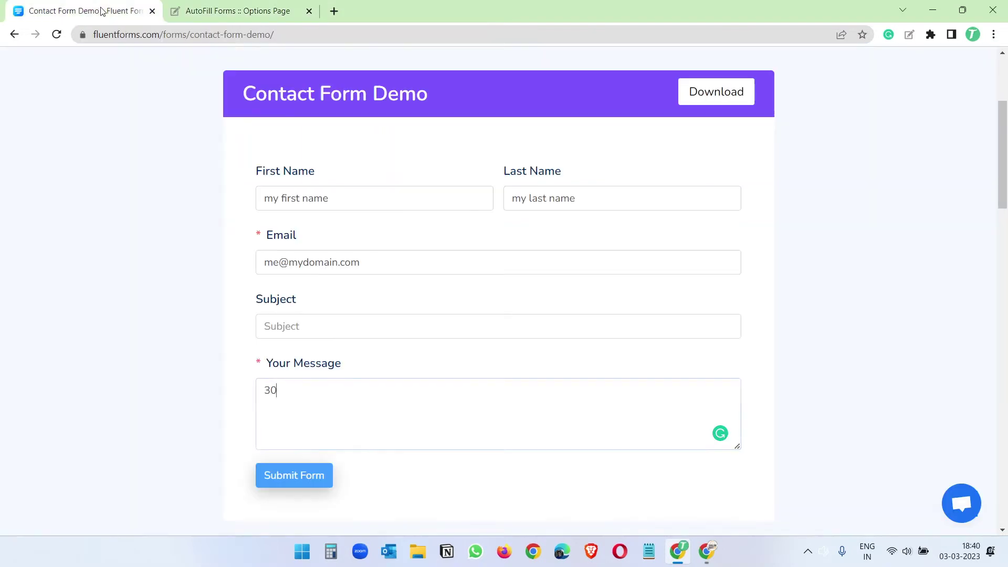
{"action": "left_click", "coordinate": [265, 7]}
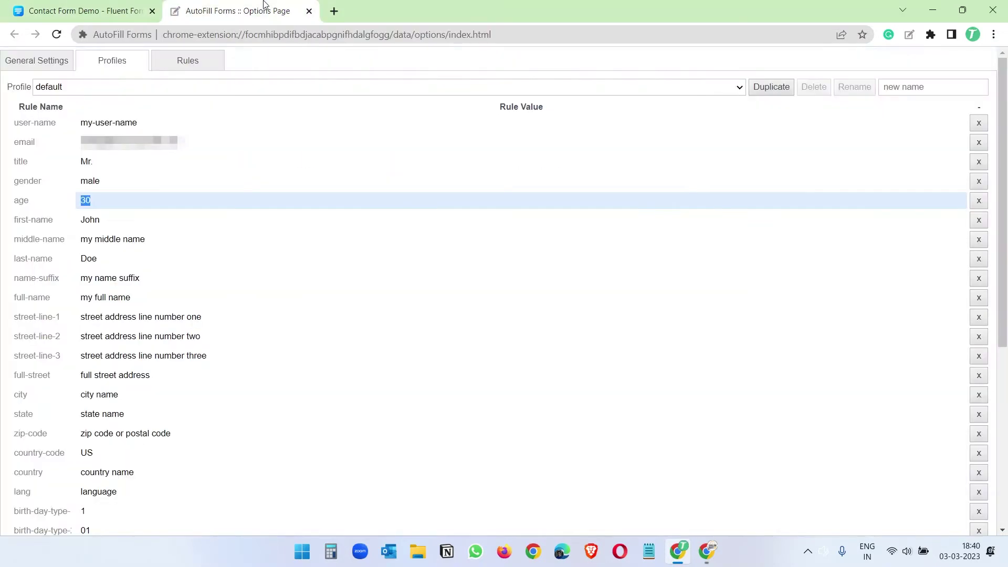
{"action": "left_click", "coordinate": [112, 202]}
{"action": "double_click", "coordinate": [112, 201]}
{"action": "left_click", "coordinate": [115, 4]}
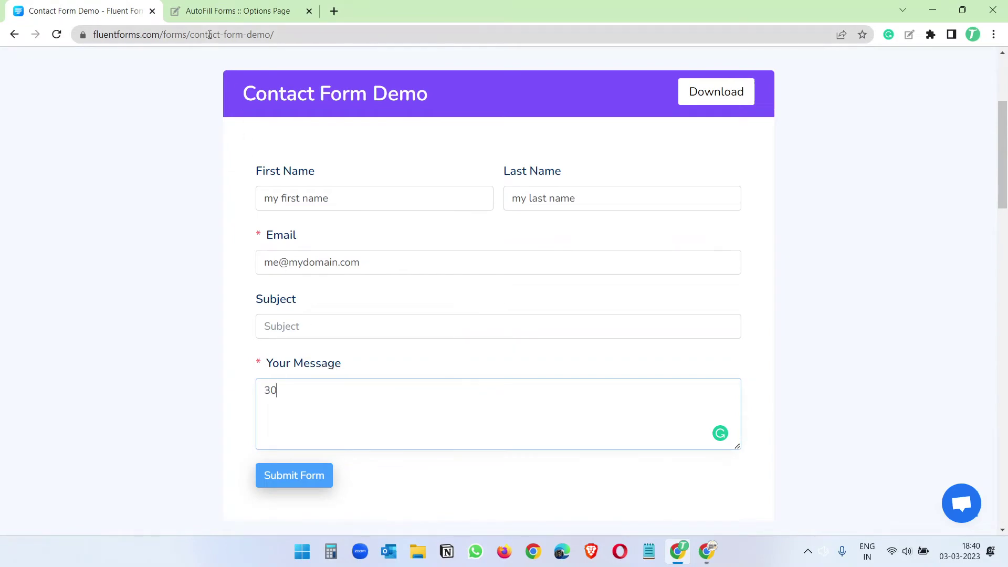
{"action": "left_click", "coordinate": [210, 11]}
{"action": "left_click", "coordinate": [81, 4]}
{"action": "left_click_drag", "start_coordinate": [294, 304], "coordinate": [244, 307]}
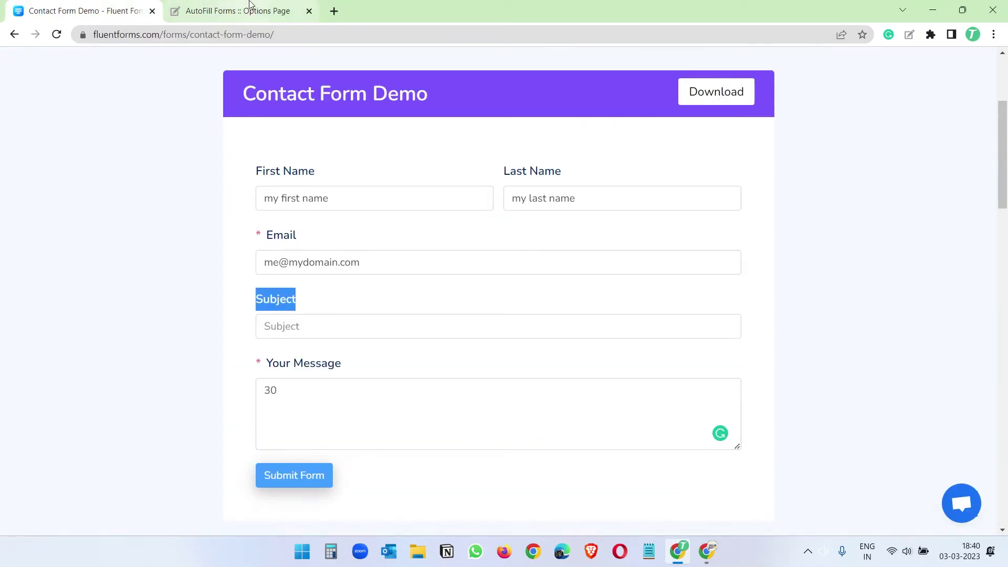
{"action": "left_click", "coordinate": [236, 11]}
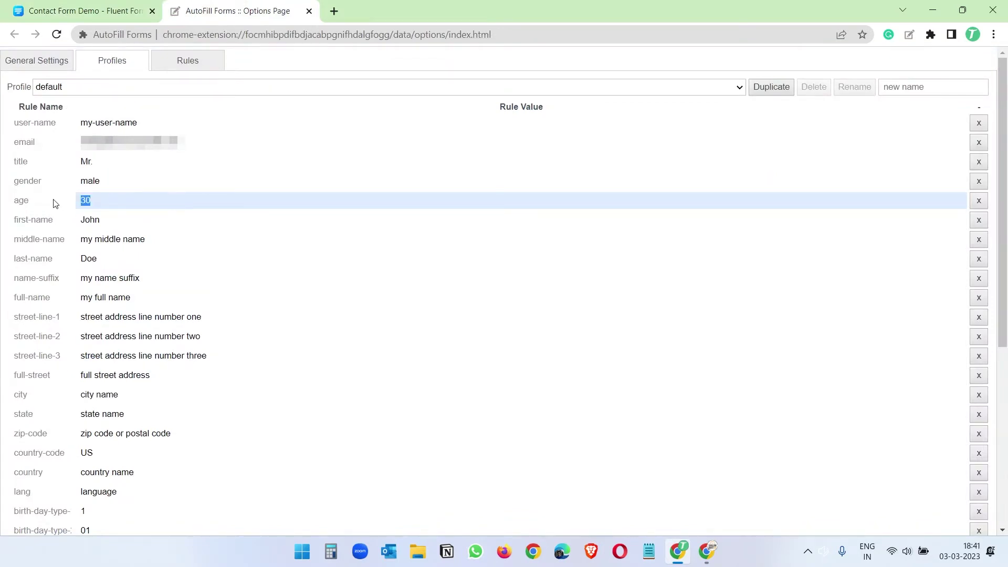
Replace the age value with 'Hi, I just want to let you know that I like your videos.' and save
{"action": "type", "text": "Hi, I just"}
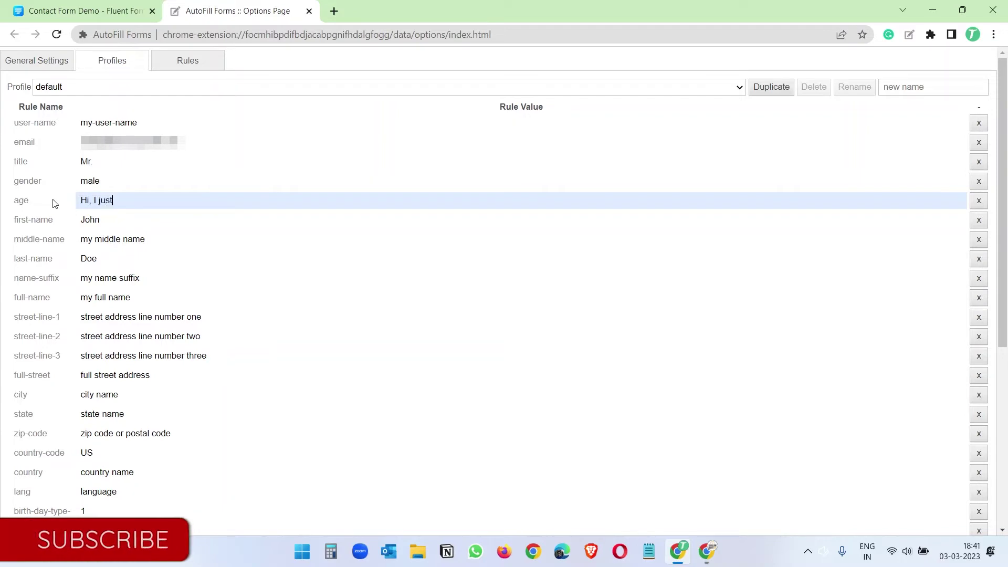
{"action": "type", "text": " want to let "}
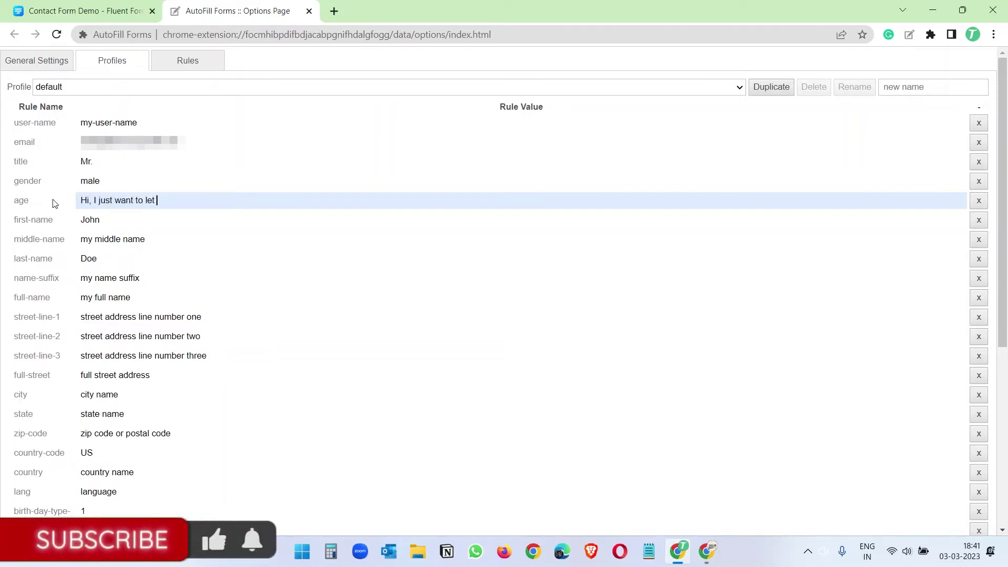
{"action": "type", "text": "you know tha"}
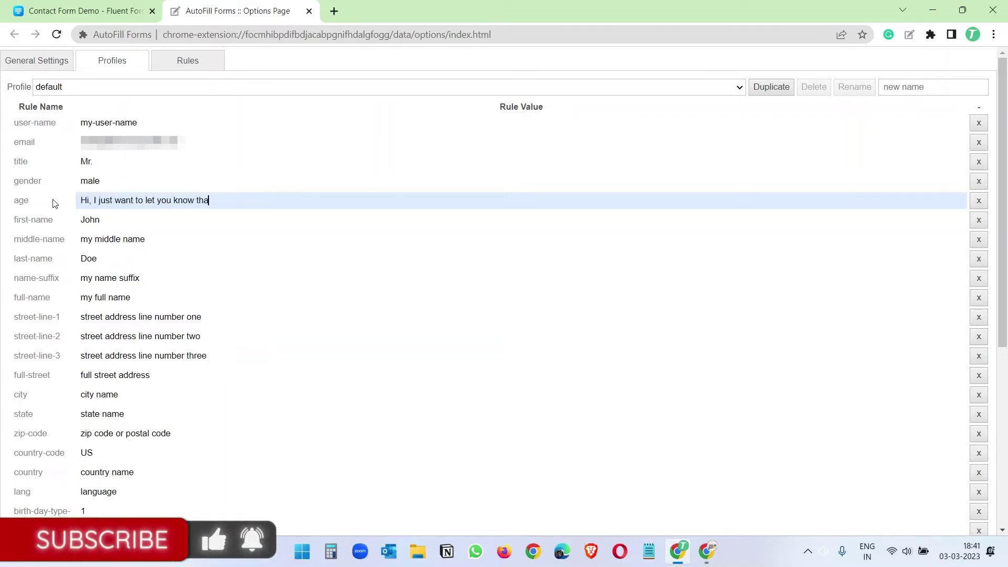
{"action": "type", "text": "t I like your videos."}
{"action": "left_click", "coordinate": [89, 8]}
{"action": "left_click", "coordinate": [350, 405]}
{"action": "left_click", "coordinate": [232, 10]}
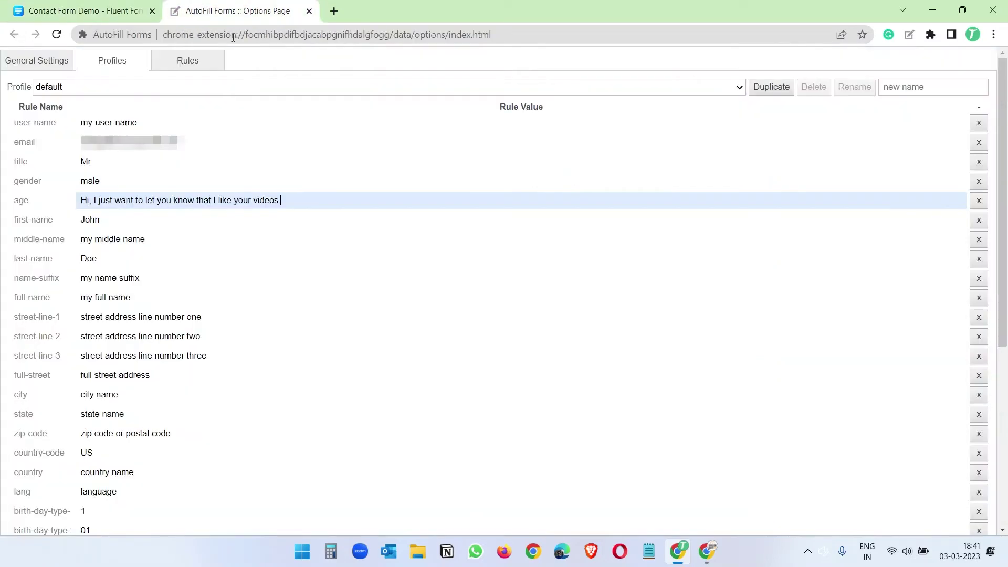
{"action": "scroll", "coordinate": [351, 322], "scroll_direction": "down", "scroll_amount": 5}
{"action": "left_click", "coordinate": [204, 520]}
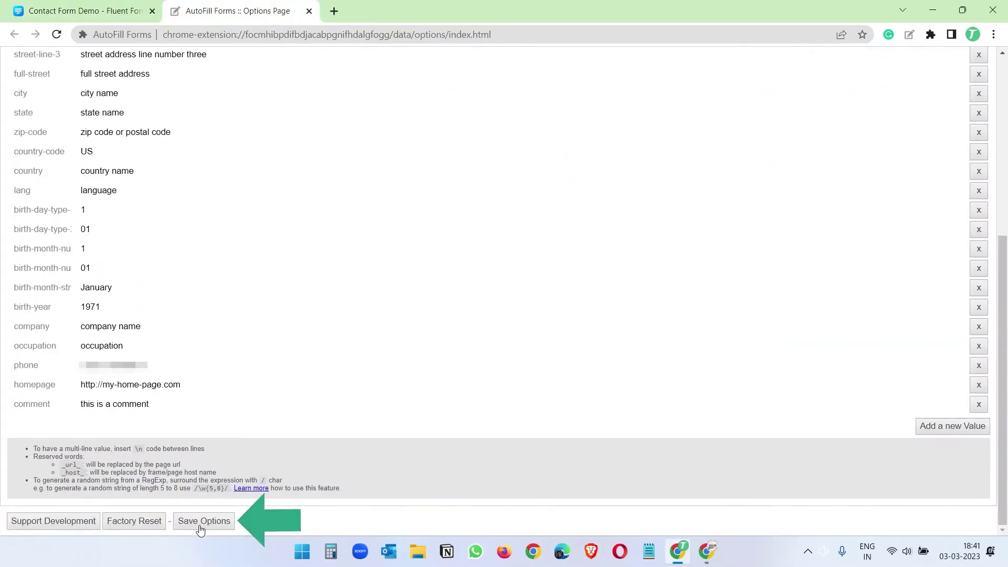
{"action": "left_click", "coordinate": [84, 10]}
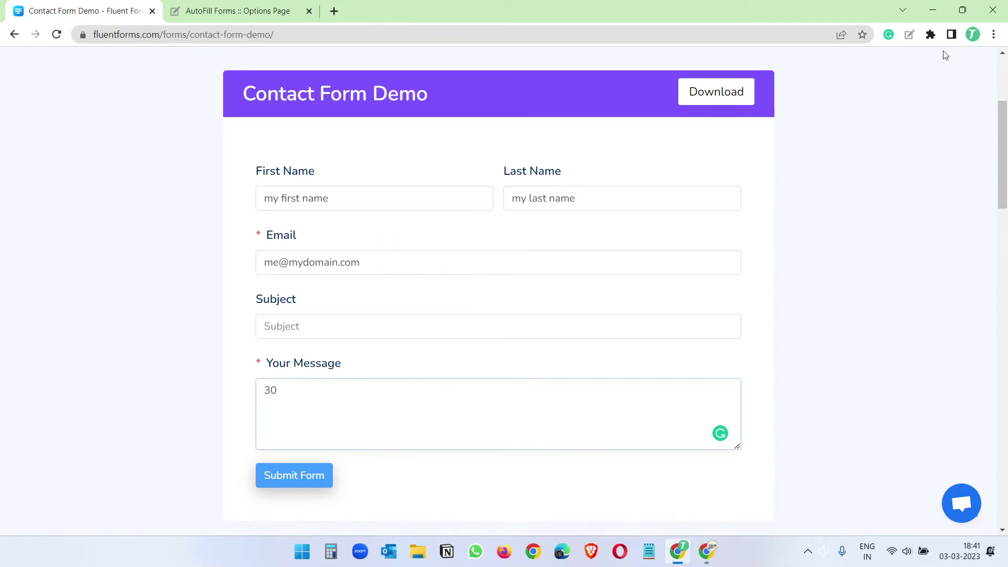
Fill the form from the default profile, confirm the Subject field stays empty, and return to options
{"action": "left_click", "coordinate": [909, 35]}
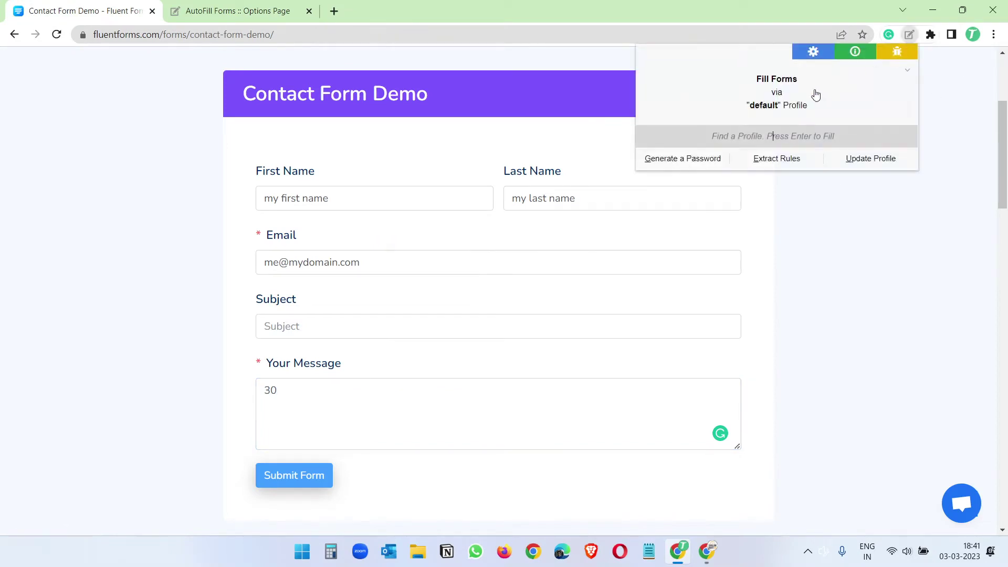
{"action": "left_click", "coordinate": [766, 107]}
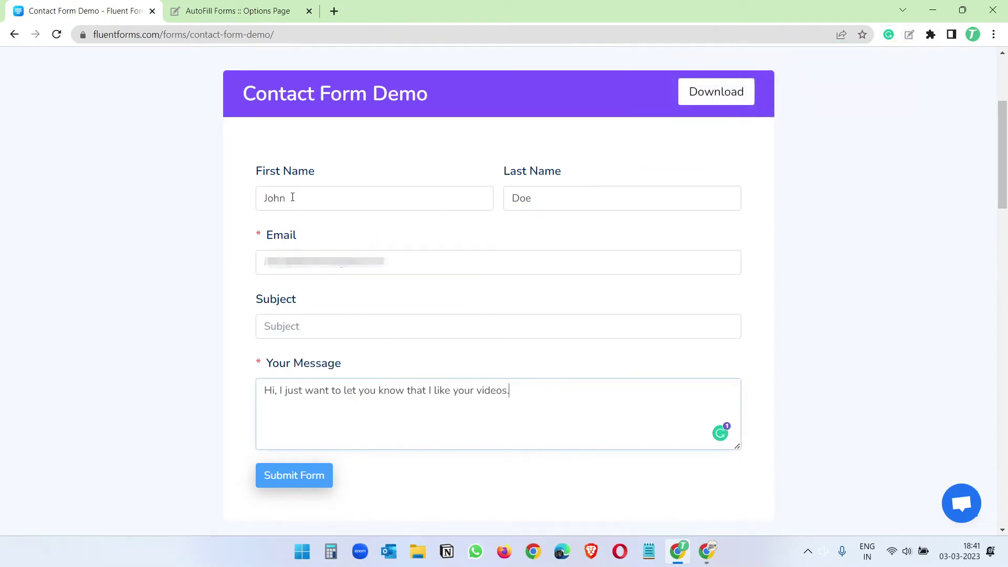
{"action": "left_click", "coordinate": [289, 325]}
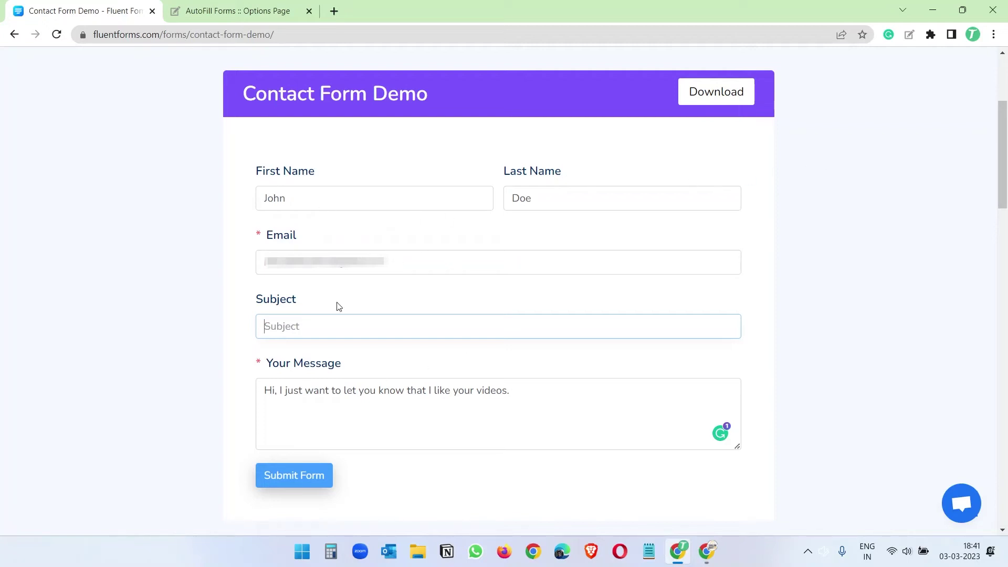
{"action": "left_click_drag", "start_coordinate": [256, 299], "coordinate": [304, 307]}
{"action": "left_click", "coordinate": [257, 12]}
On the Rules tab, add a new rule named subject-line
{"action": "scroll", "coordinate": [299, 290], "scroll_direction": "up", "scroll_amount": 5}
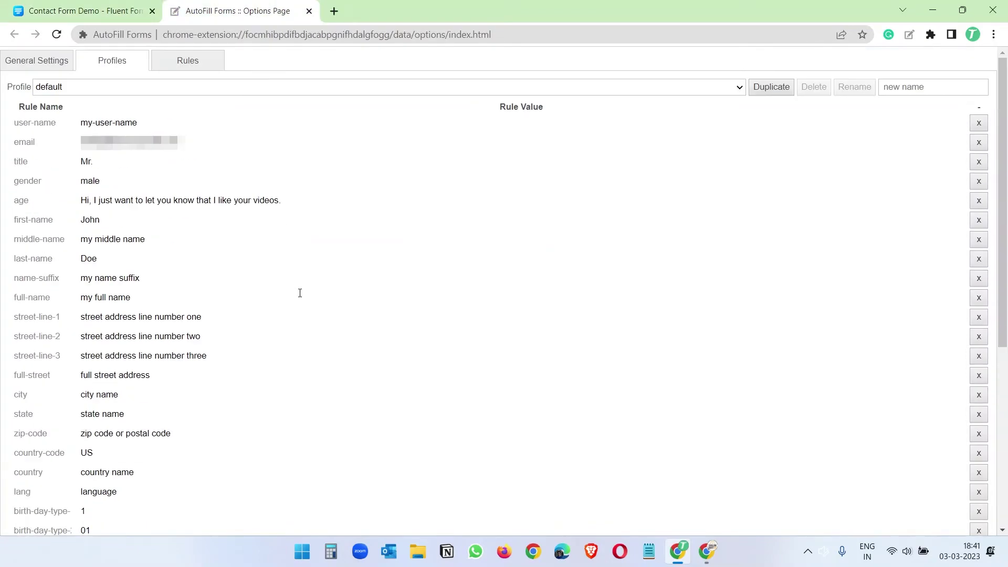
{"action": "left_click", "coordinate": [192, 64]}
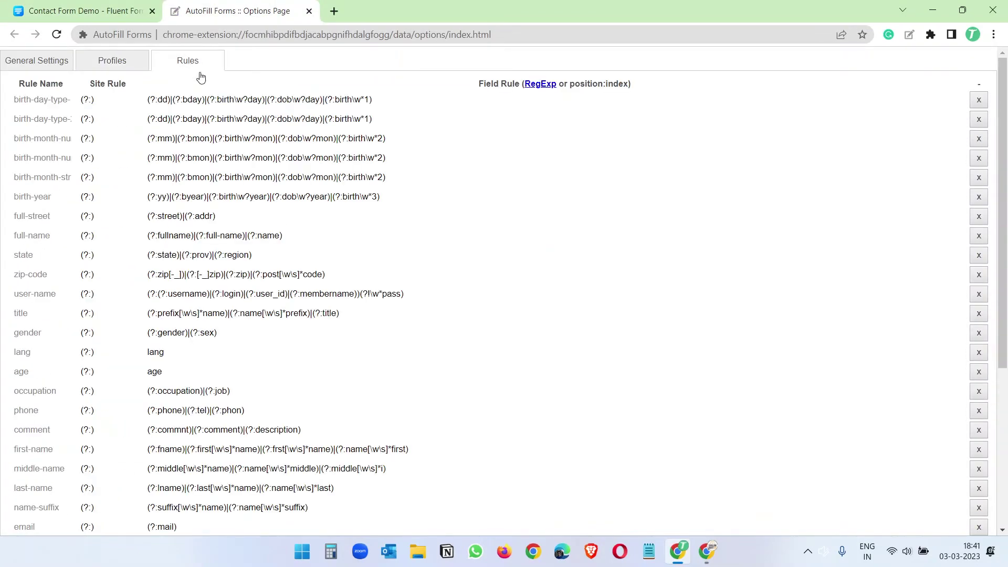
{"action": "scroll", "coordinate": [355, 307], "scroll_direction": "down", "scroll_amount": 2}
{"action": "scroll", "coordinate": [317, 336], "scroll_direction": "up", "scroll_amount": 2}
{"action": "scroll", "coordinate": [318, 340], "scroll_direction": "down", "scroll_amount": 5}
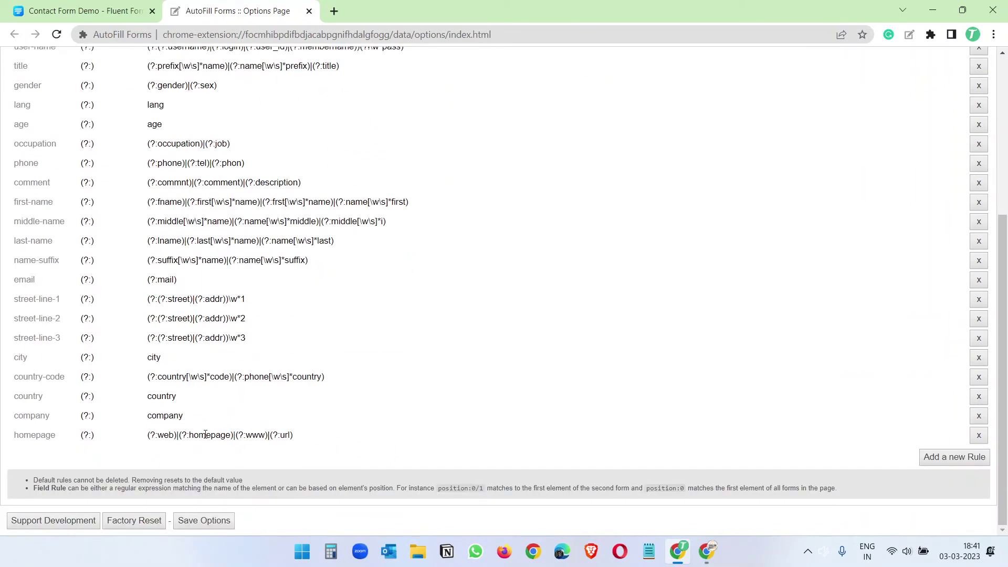
{"action": "left_click", "coordinate": [952, 458]}
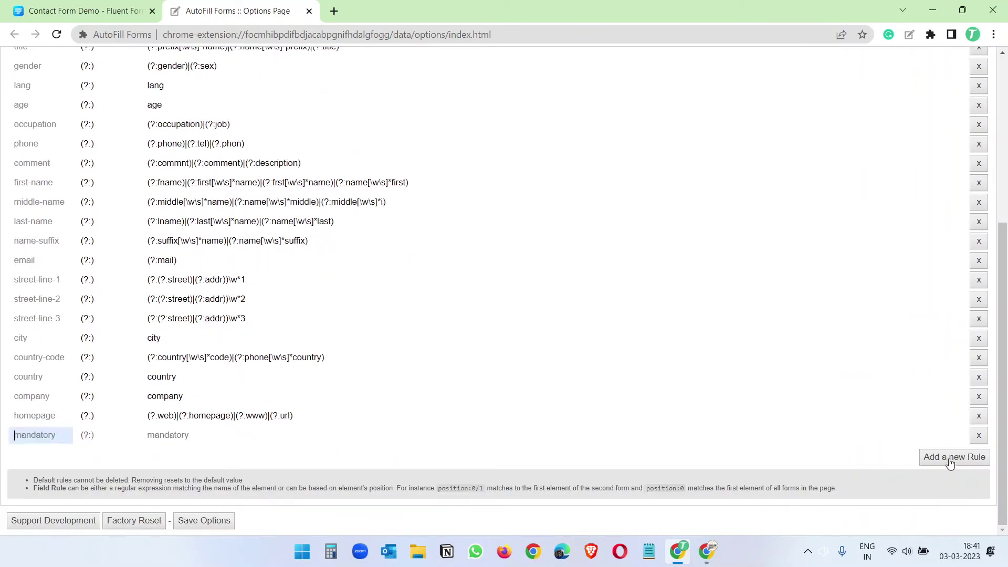
{"action": "type", "text": "subject-line"}
{"action": "left_click", "coordinate": [168, 434]}
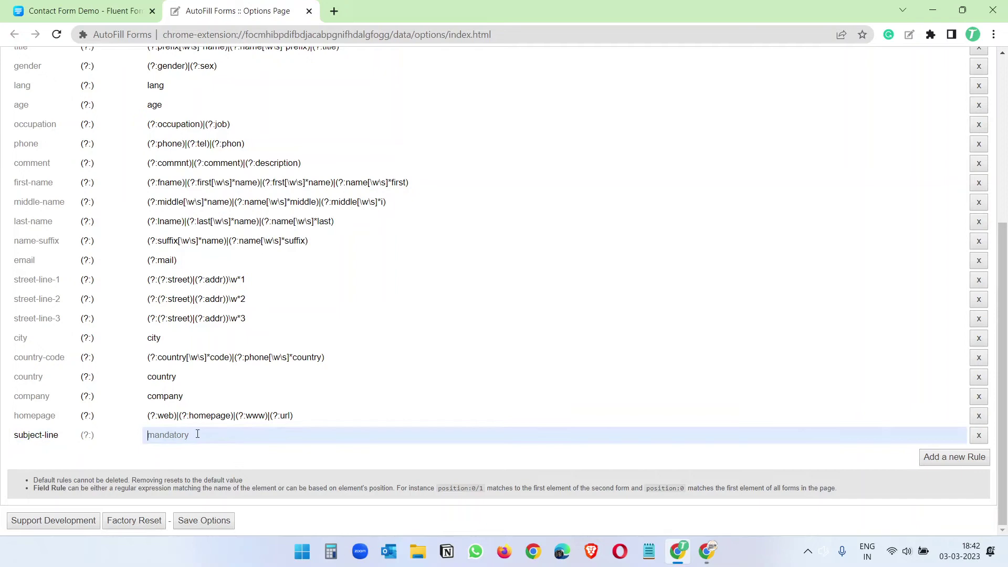
Check the form's Subject field, then set the rule's pattern to (Subject) and save options
{"action": "left_click", "coordinate": [79, 11]}
{"action": "left_click", "coordinate": [315, 344]}
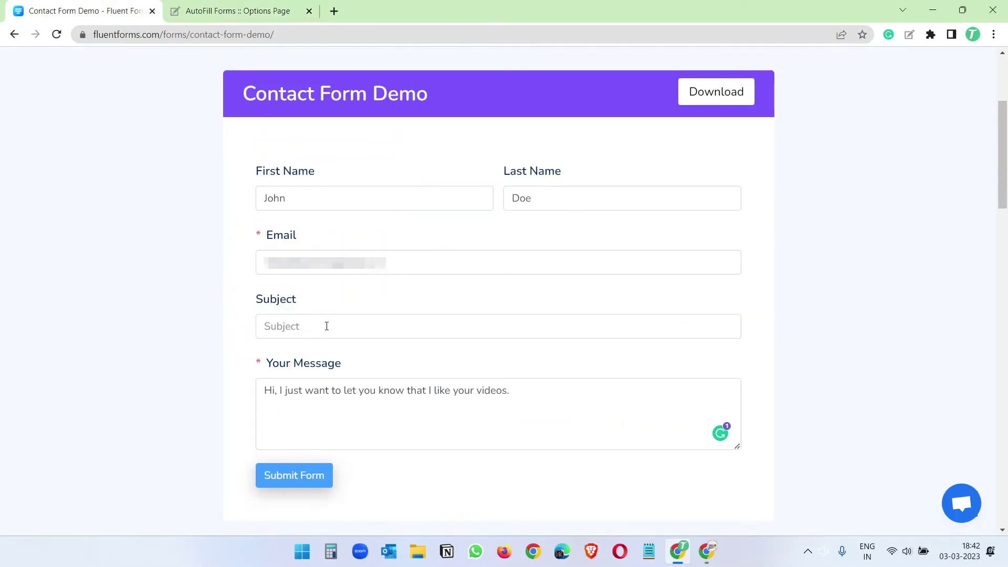
{"action": "left_click", "coordinate": [205, 11]}
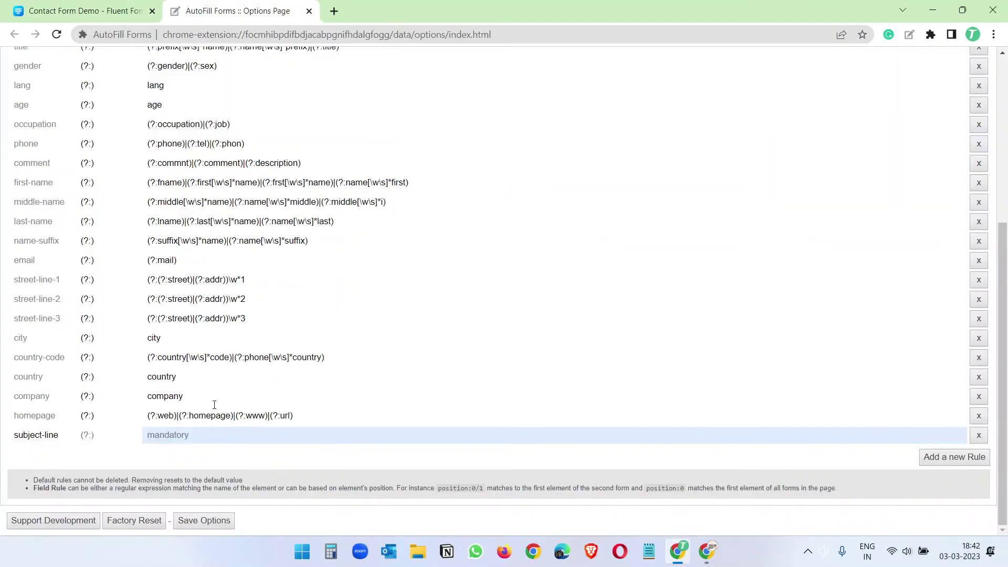
{"action": "type", "text": "(Subject"}
{"action": "scroll", "coordinate": [214, 433], "scroll_direction": "up", "scroll_amount": 10}
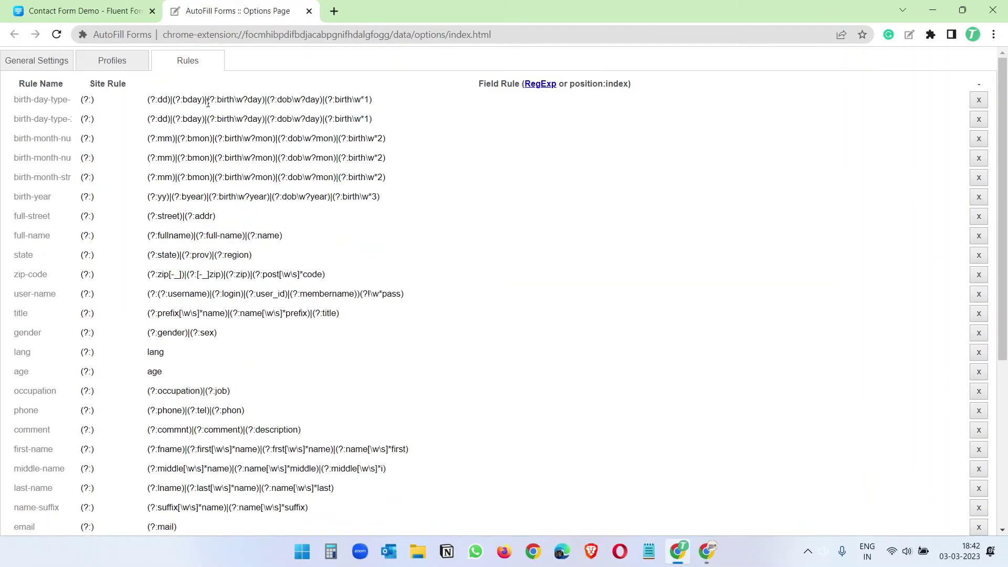
{"action": "scroll", "coordinate": [204, 428], "scroll_direction": "down", "scroll_amount": 10}
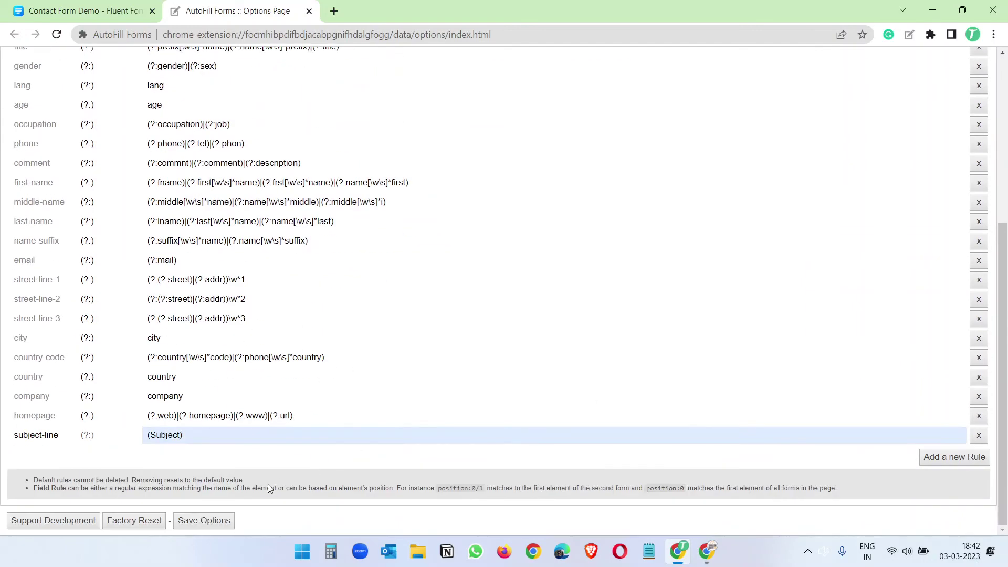
{"action": "left_click", "coordinate": [205, 521]}
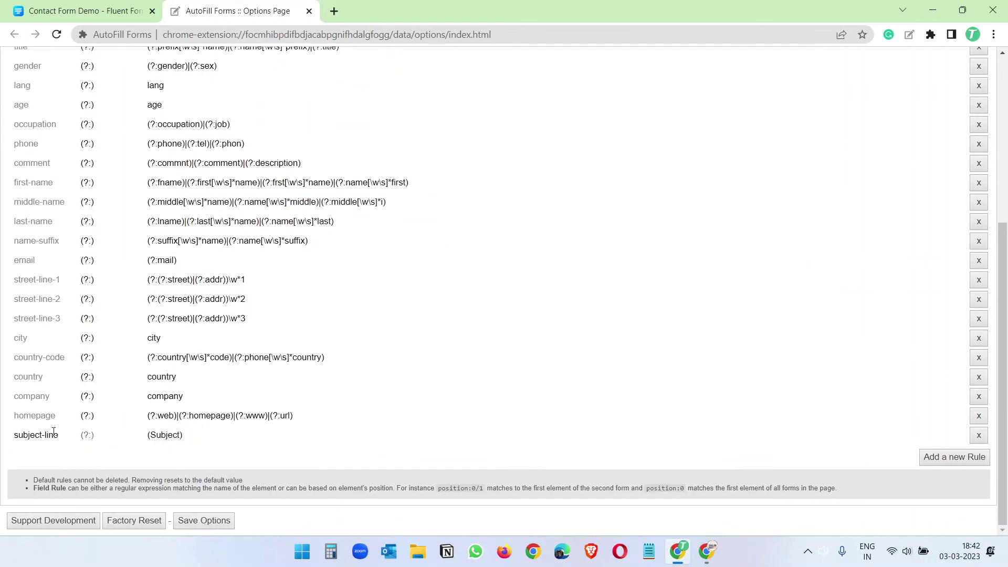
Copy the subject-line rule name and go to the profile values list
{"action": "left_click_drag", "start_coordinate": [61, 433], "coordinate": [32, 431]}
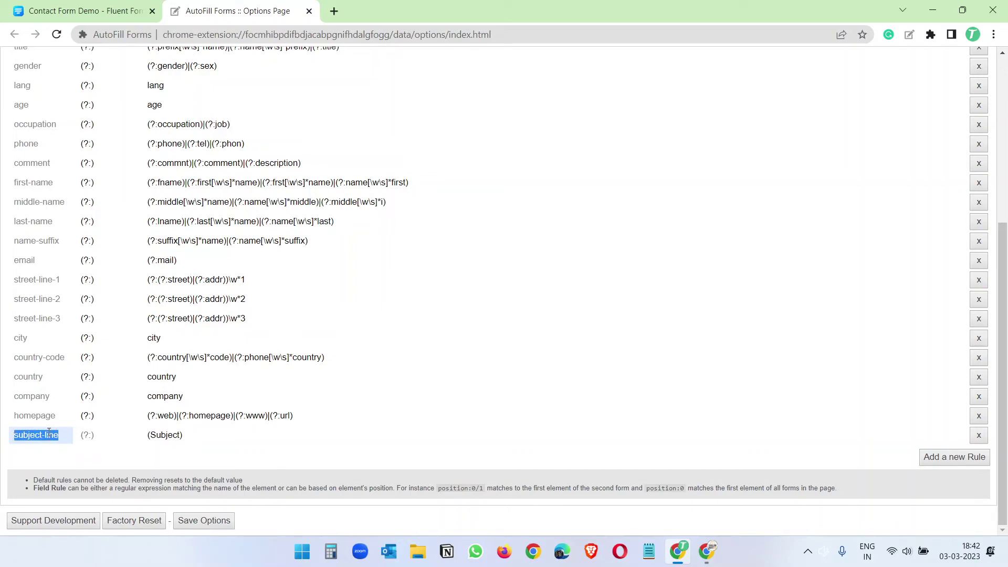
{"action": "right_click", "coordinate": [48, 431]}
{"action": "left_click", "coordinate": [95, 236]}
{"action": "scroll", "coordinate": [176, 89], "scroll_direction": "up", "scroll_amount": 5}
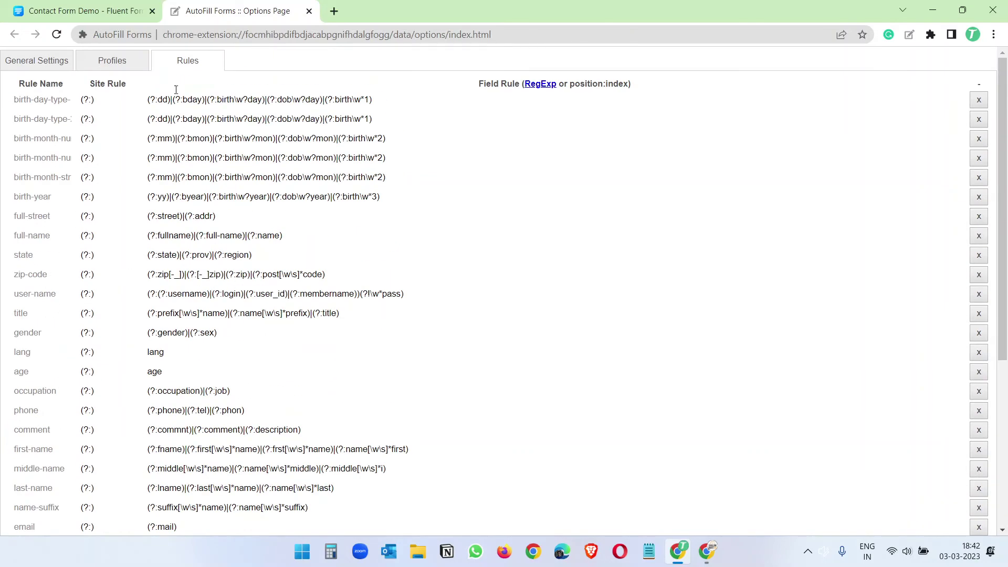
{"action": "left_click", "coordinate": [119, 67]}
{"action": "scroll", "coordinate": [287, 390], "scroll_direction": "down", "scroll_amount": 10}
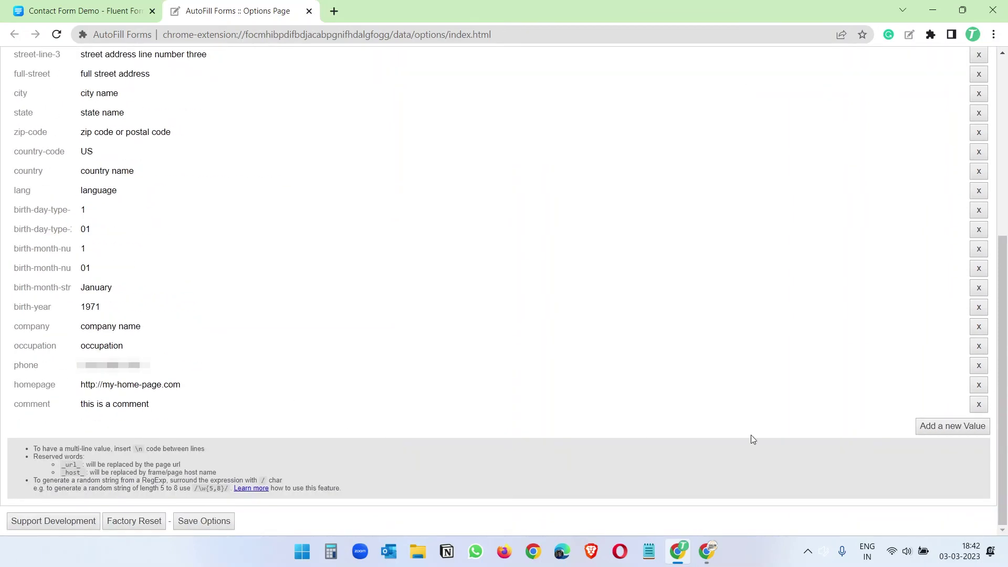
Add a subject-line value 'This is a demo form submission' to the default profile and save
{"action": "left_click", "coordinate": [963, 426]}
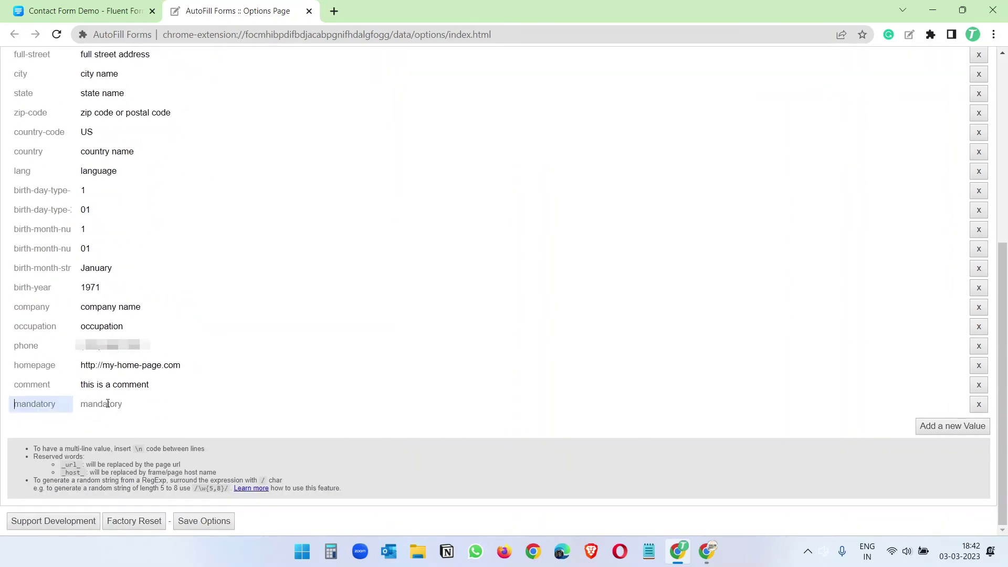
{"action": "right_click", "coordinate": [44, 405]}
{"action": "left_click", "coordinate": [75, 258]}
{"action": "left_click", "coordinate": [133, 404]}
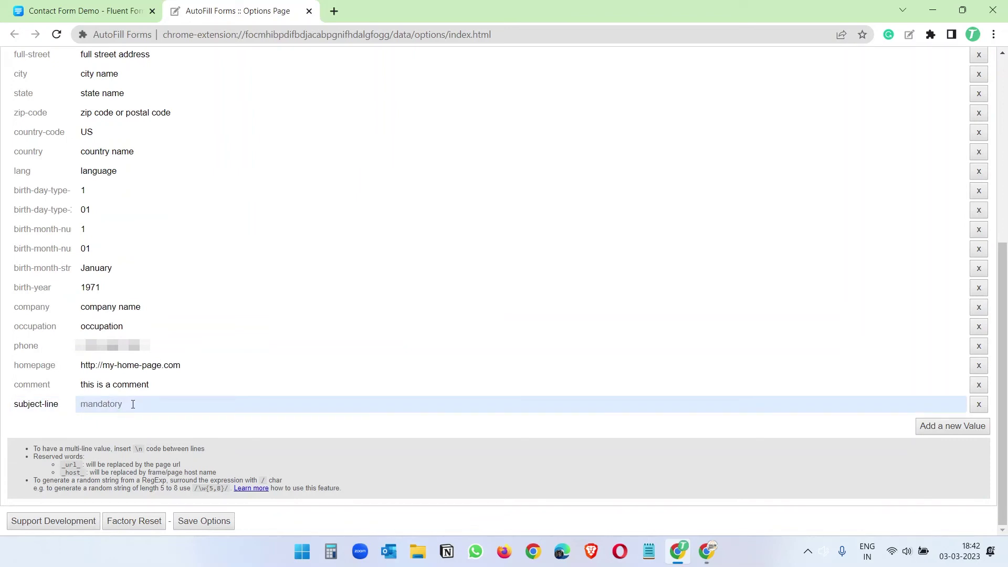
{"action": "type", "text": "This is a demo form submisiion"}
{"action": "key", "text": "BackSpace"}
{"action": "key", "text": "BackSpace"}
{"action": "key", "text": "BackSpace"}
{"action": "key", "text": "BackSpace"}
{"action": "type", "text": "sion"}
{"action": "left_click", "coordinate": [244, 434]}
{"action": "left_click", "coordinate": [213, 521]}
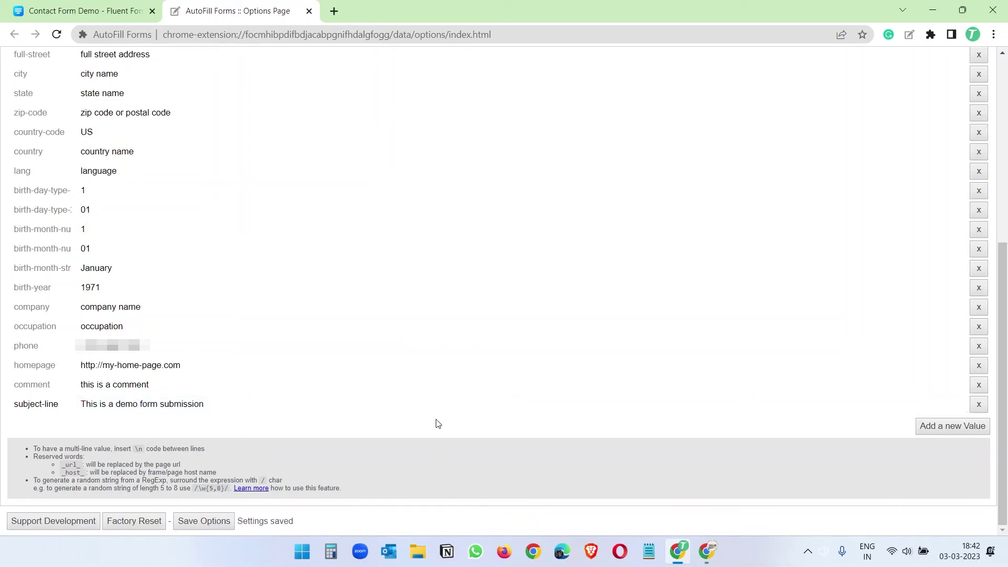
{"action": "scroll", "coordinate": [438, 430], "scroll_direction": "up", "scroll_amount": 6}
Fill the Contact Form Demo from the default AutoFill profile, then recheck the options page
{"action": "left_click", "coordinate": [87, 10]}
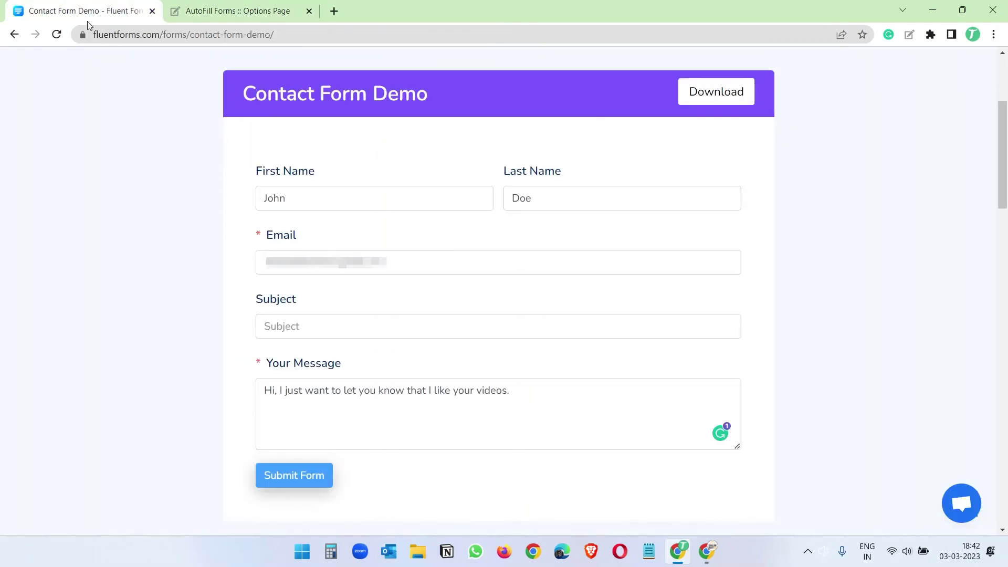
{"action": "left_click", "coordinate": [911, 34]}
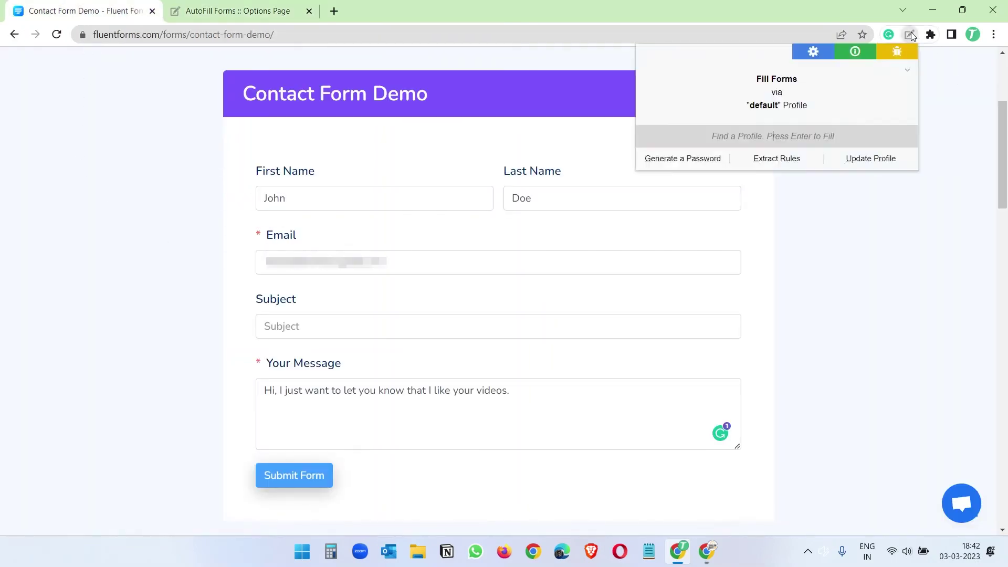
{"action": "left_click", "coordinate": [764, 108]}
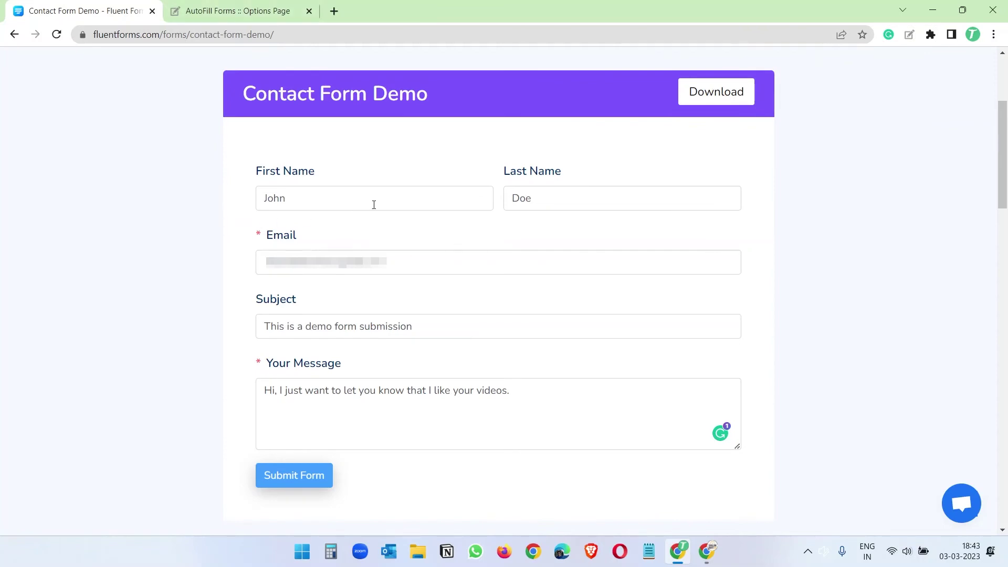
{"action": "left_click", "coordinate": [235, 11]}
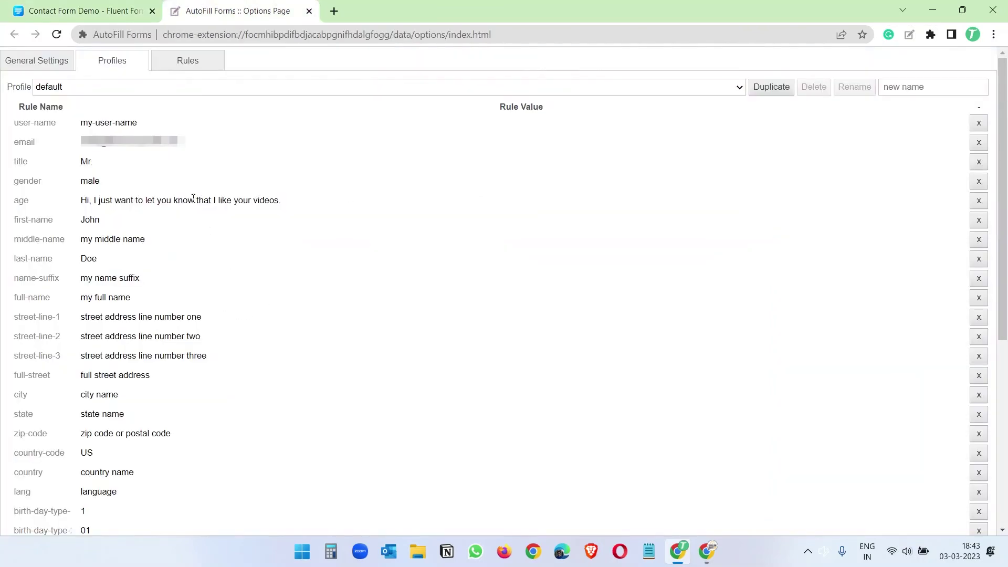
{"action": "scroll", "coordinate": [252, 226], "scroll_direction": "down", "scroll_amount": 6}
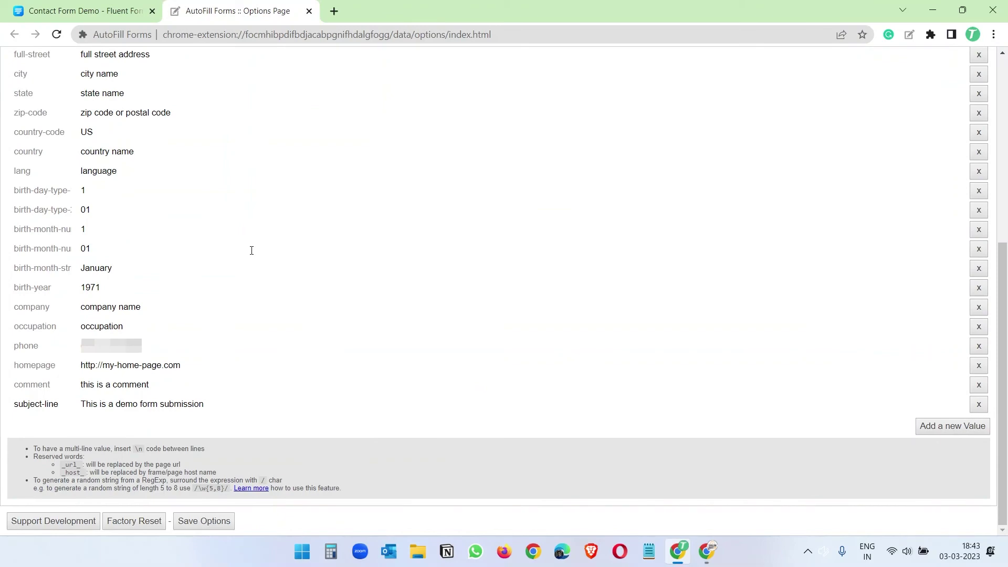
{"action": "left_click", "coordinate": [126, 8]}
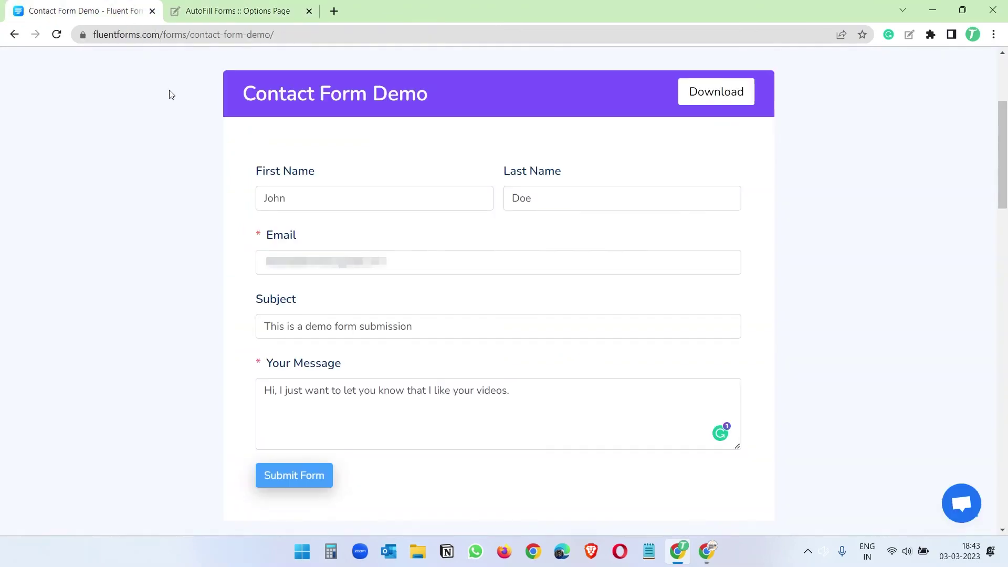
Scroll through the AutoFill options page and glance back at the filled contact form
{"action": "left_click", "coordinate": [243, 5]}
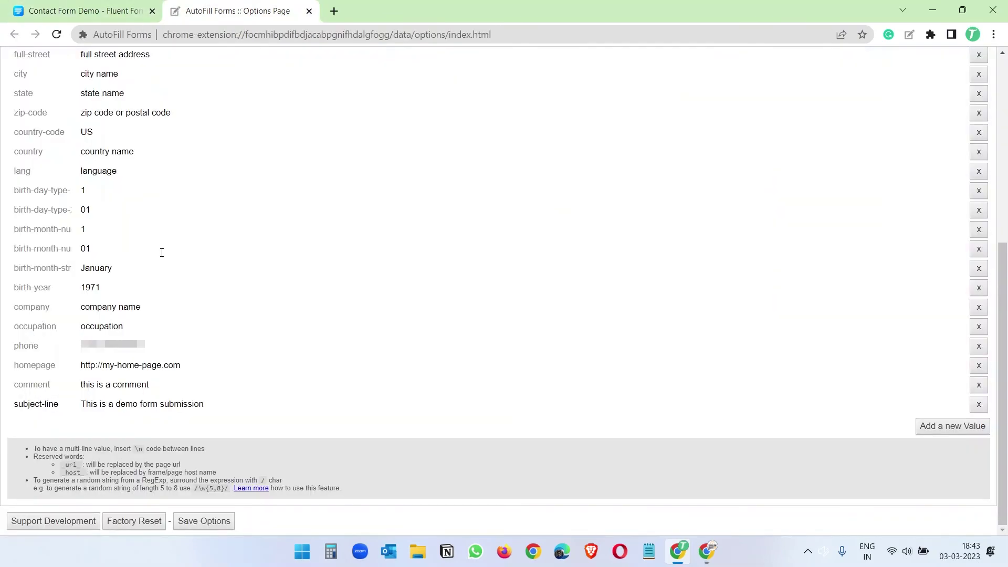
{"action": "scroll", "coordinate": [162, 253], "scroll_direction": "up", "scroll_amount": 6}
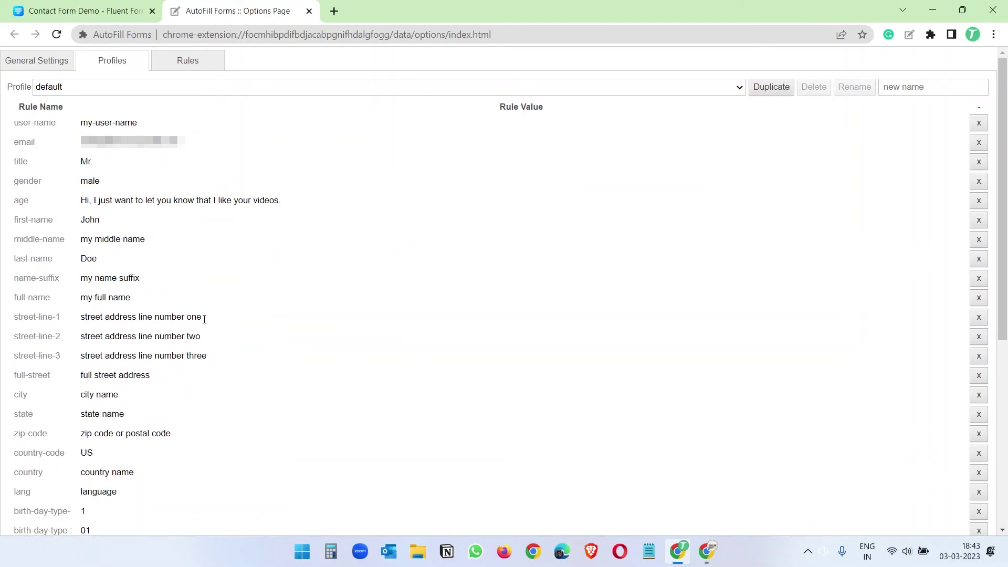
{"action": "scroll", "coordinate": [238, 336], "scroll_direction": "down", "scroll_amount": 6}
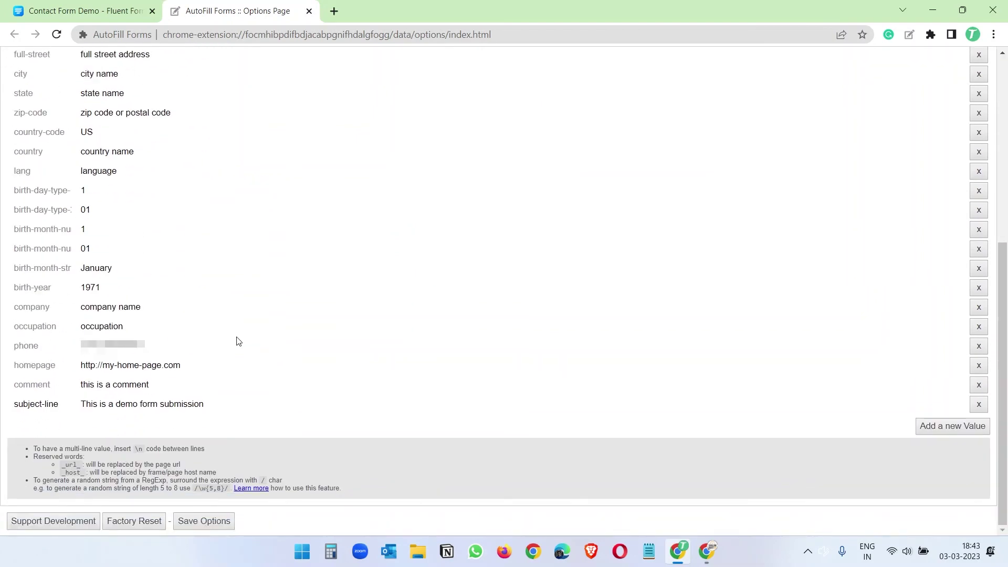
{"action": "scroll", "coordinate": [236, 341], "scroll_direction": "up", "scroll_amount": 3}
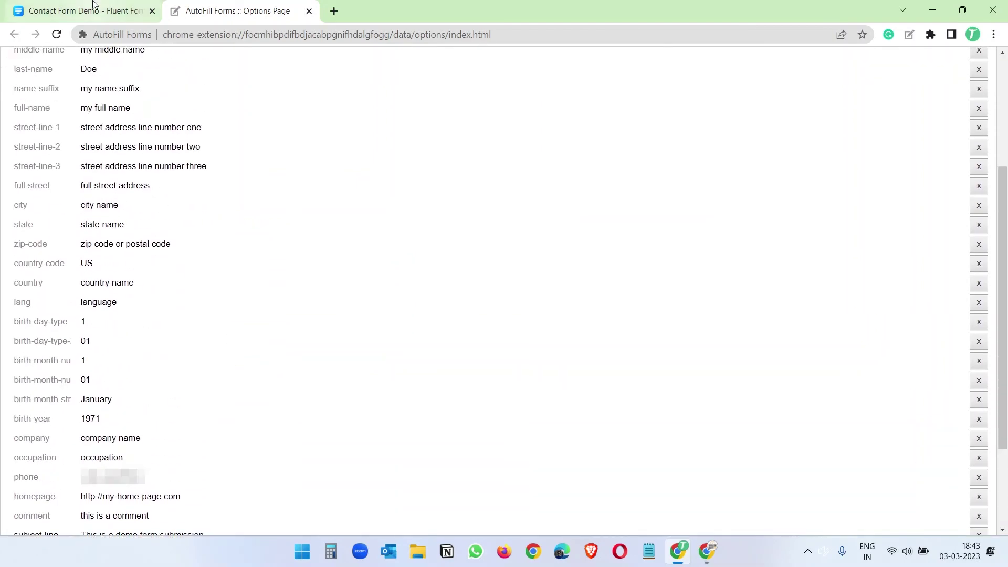
{"action": "left_click", "coordinate": [94, 5]}
Return to the AutoFill options page and show the Rules list of field-matching patterns
{"action": "left_click", "coordinate": [242, 10]}
{"action": "scroll", "coordinate": [183, 520], "scroll_direction": "down", "scroll_amount": 3}
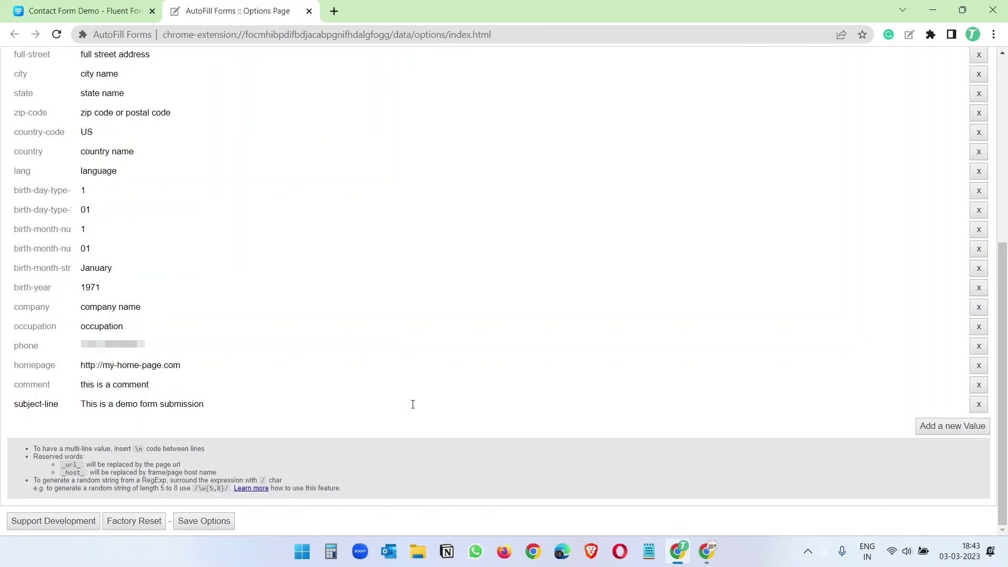
{"action": "scroll", "coordinate": [320, 404], "scroll_direction": "up", "scroll_amount": 6}
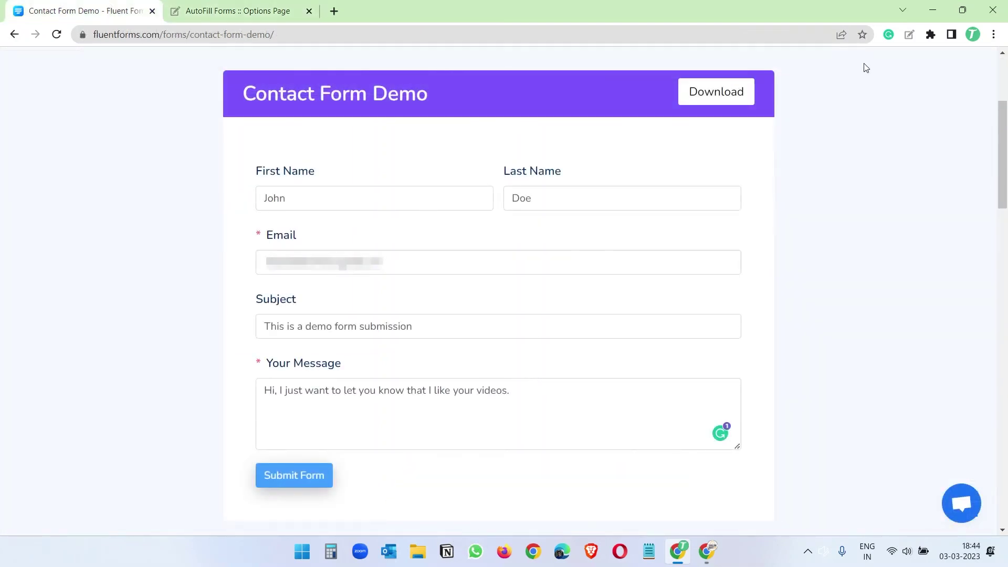
{"action": "left_click", "coordinate": [256, 7]}
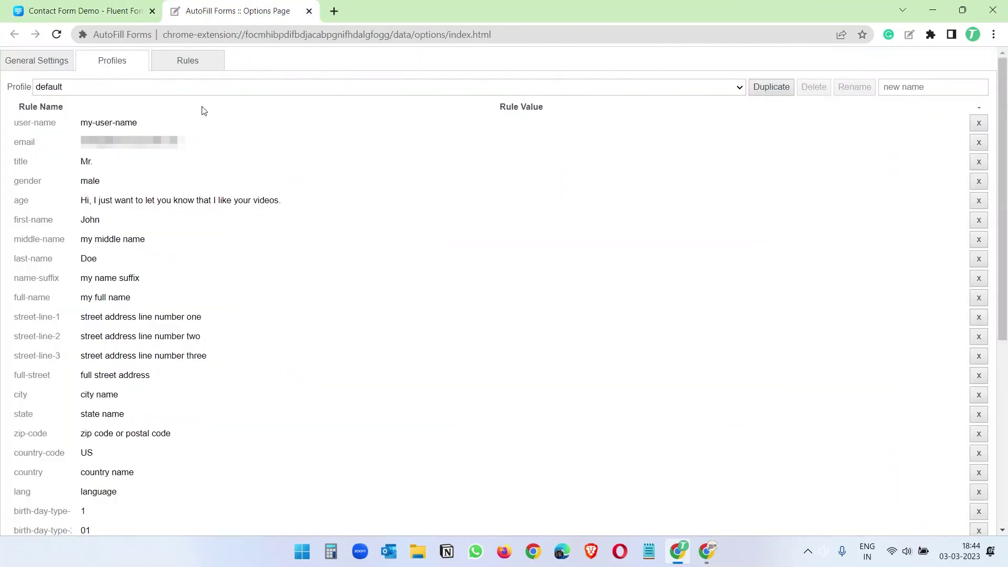
{"action": "left_click", "coordinate": [189, 61]}
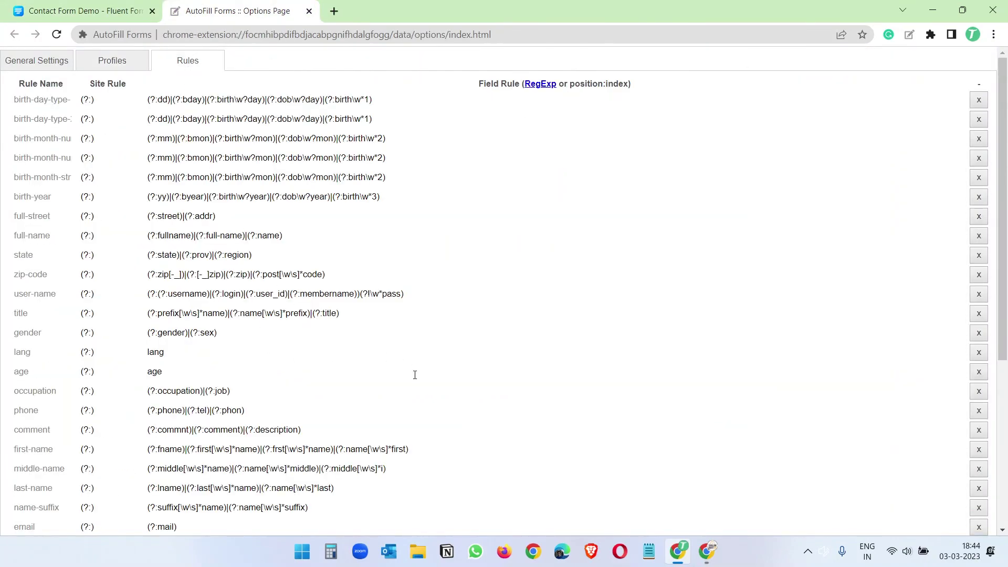